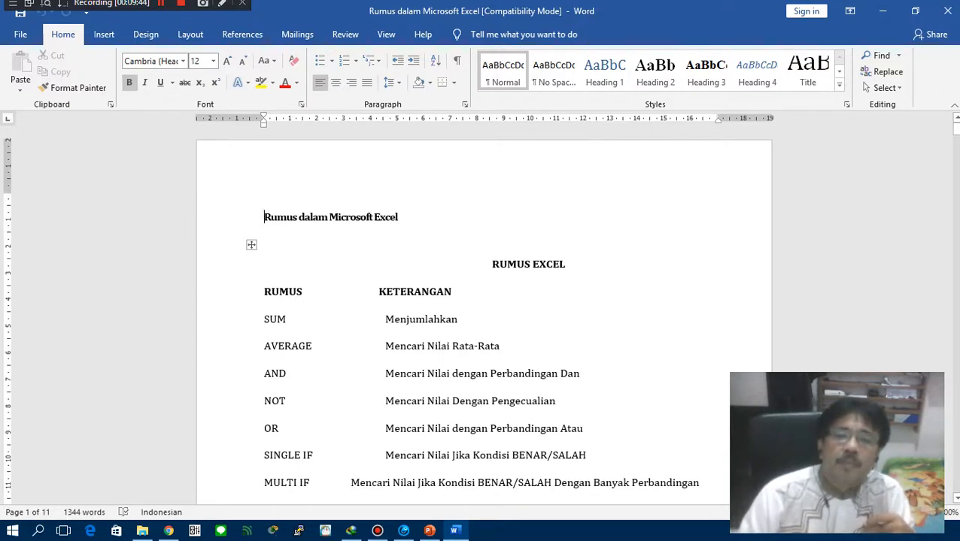
Read through the table of Excel formulas and their descriptions, continuing to the worked SUM example on the following page
scroll(481, 316, down, 1)
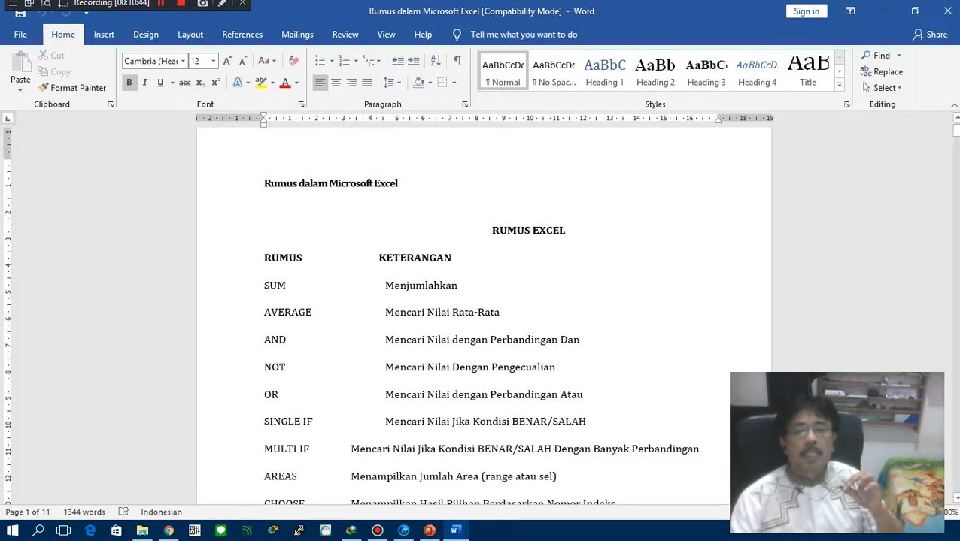
scroll(481, 316, down, 1)
scroll(481, 316, down, 2)
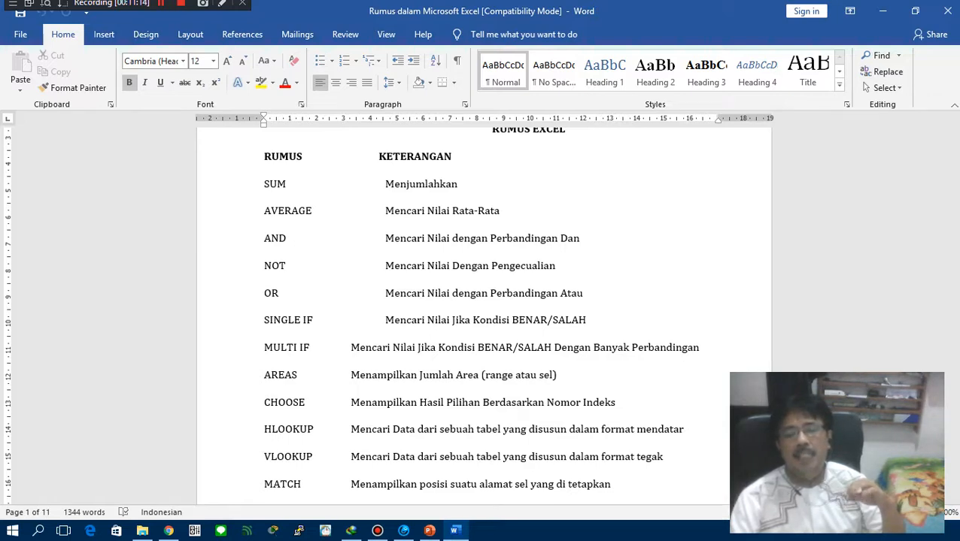
scroll(482, 316, down, 1)
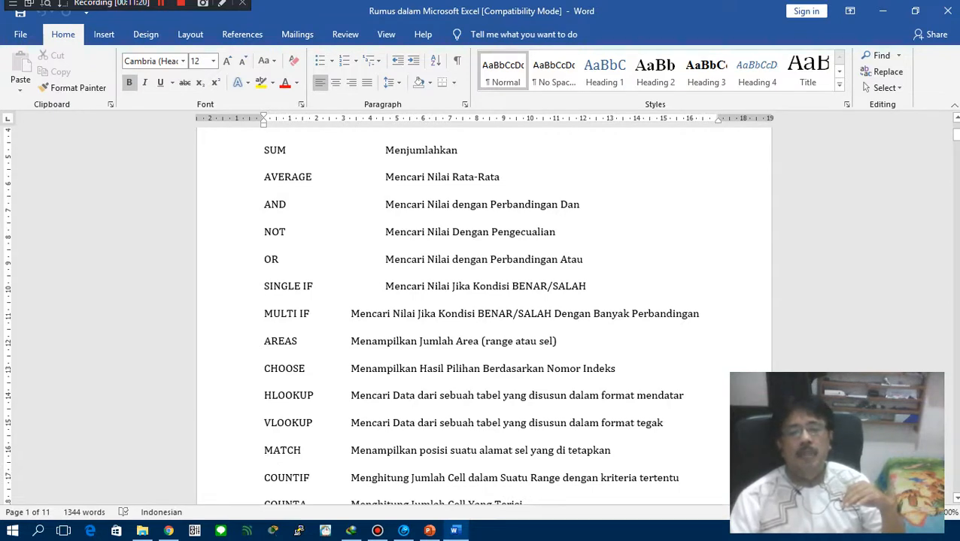
scroll(481, 316, down, 2)
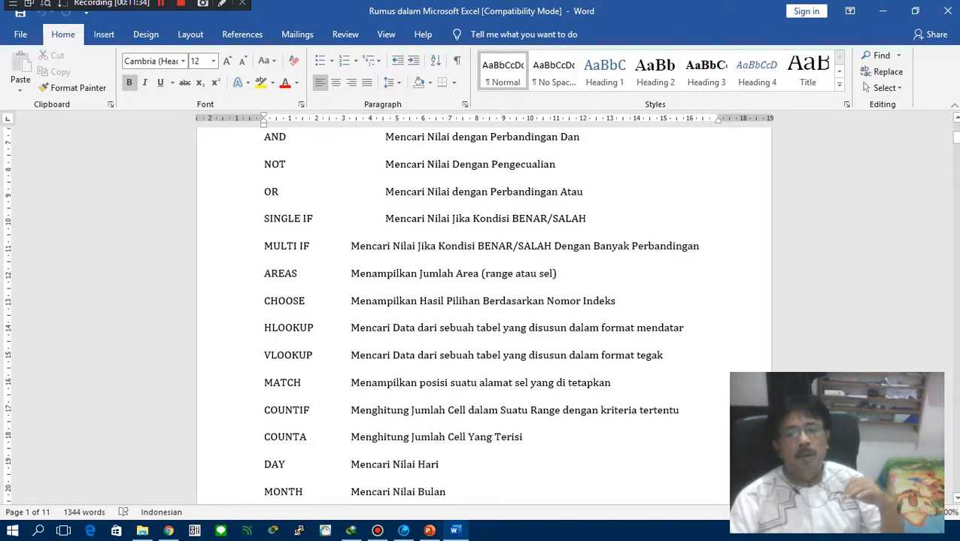
scroll(482, 316, down, 2)
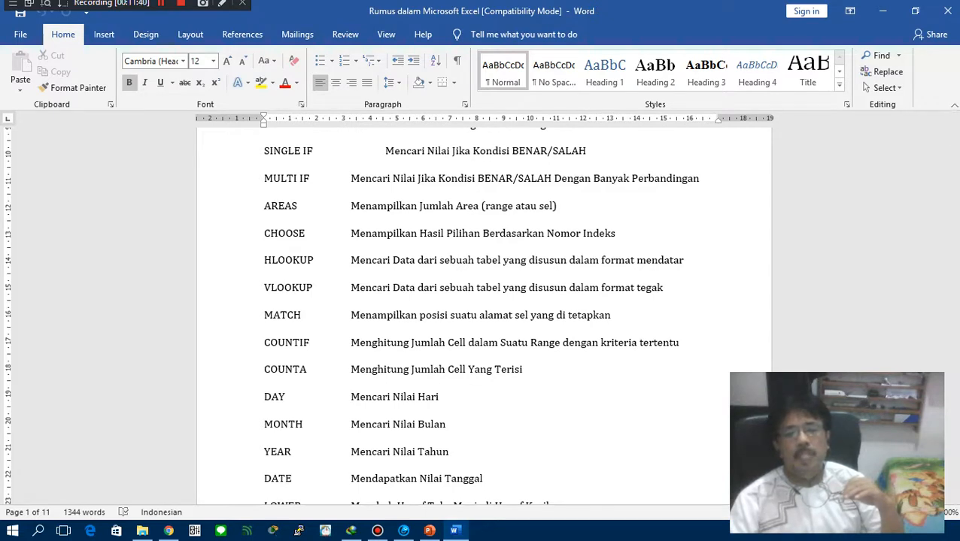
scroll(481, 316, down, 2)
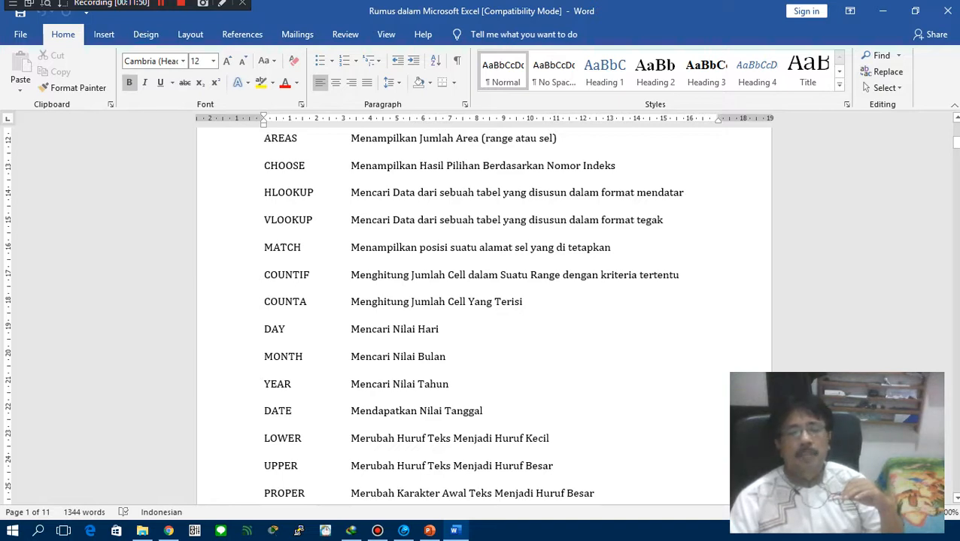
scroll(484, 315, down, 2)
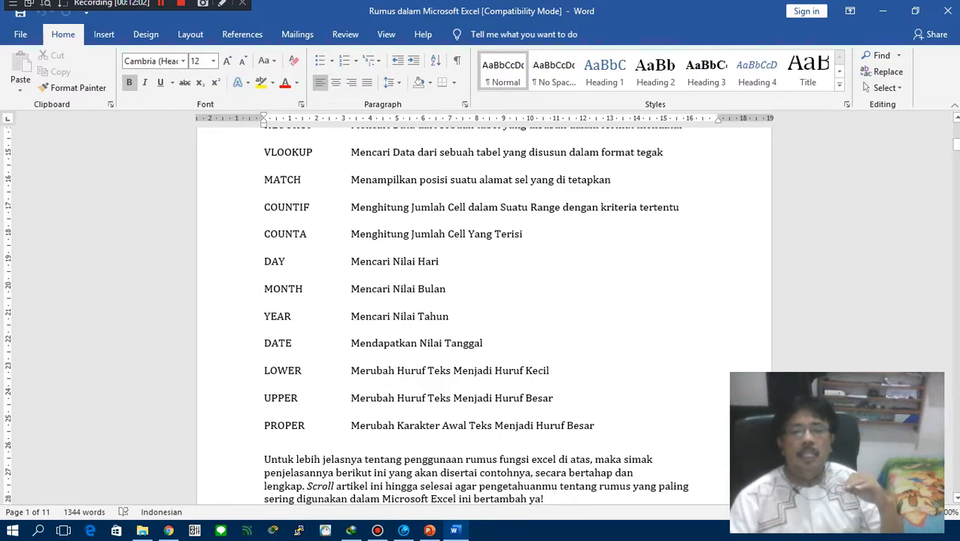
scroll(482, 316, up, 5)
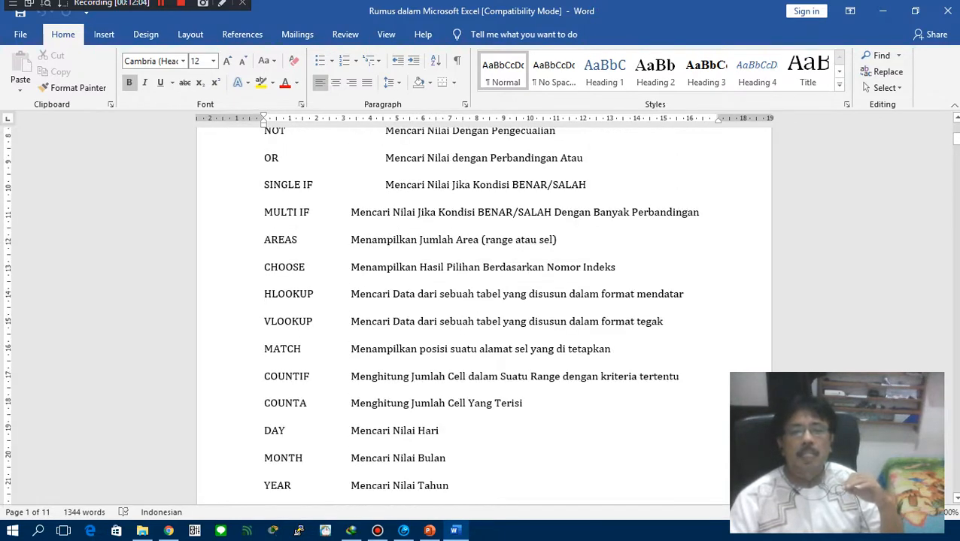
scroll(482, 316, up, 2)
scroll(482, 315, down, 6)
scroll(805, 308, down, 3)
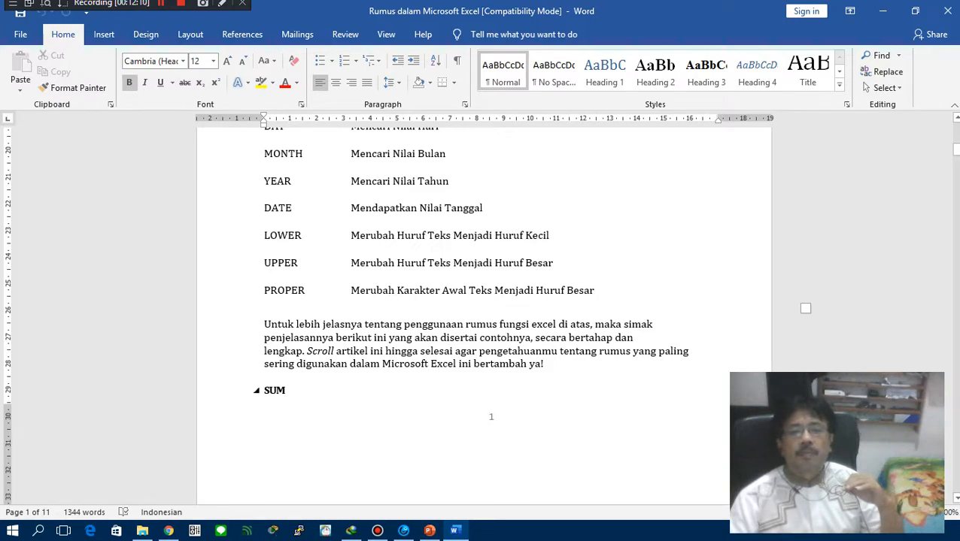
scroll(805, 308, down, 4)
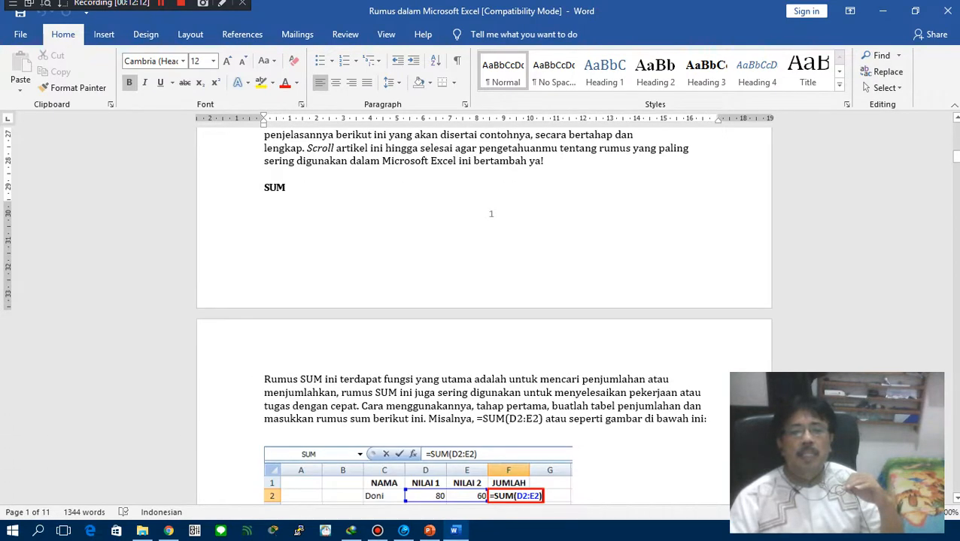
scroll(484, 316, down, 2)
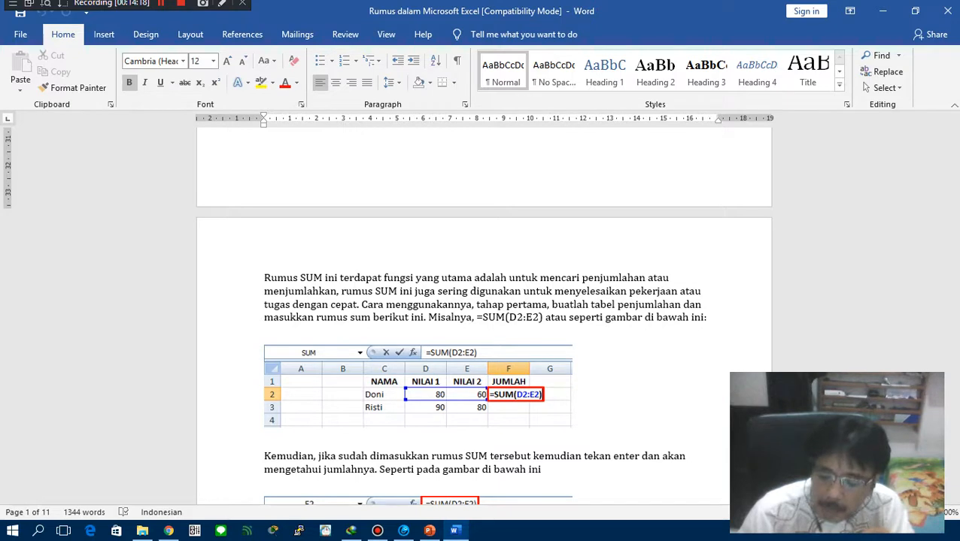
Switch to the blank Excel workbook Book1 and maximize its window
key(alt+Tab)
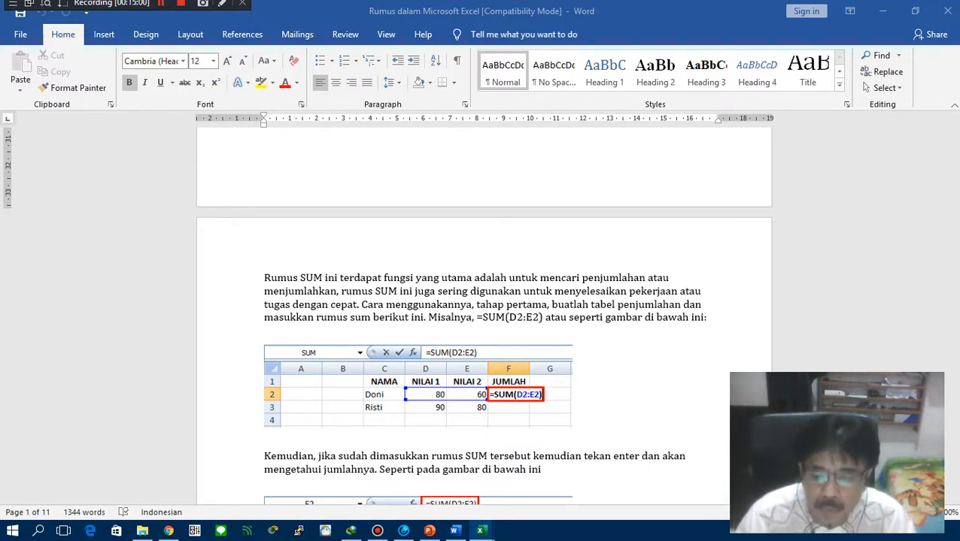
drag(666, 540, 551, 43)
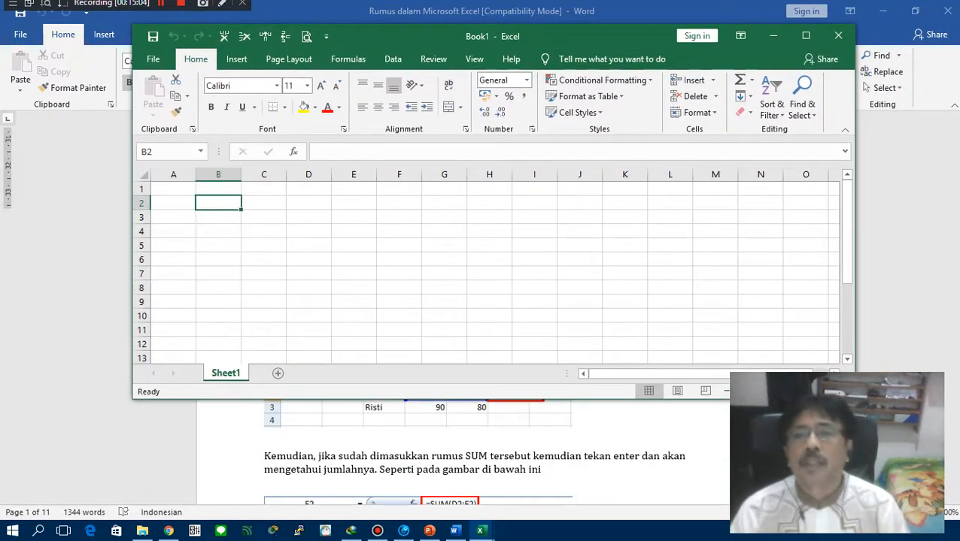
click(805, 35)
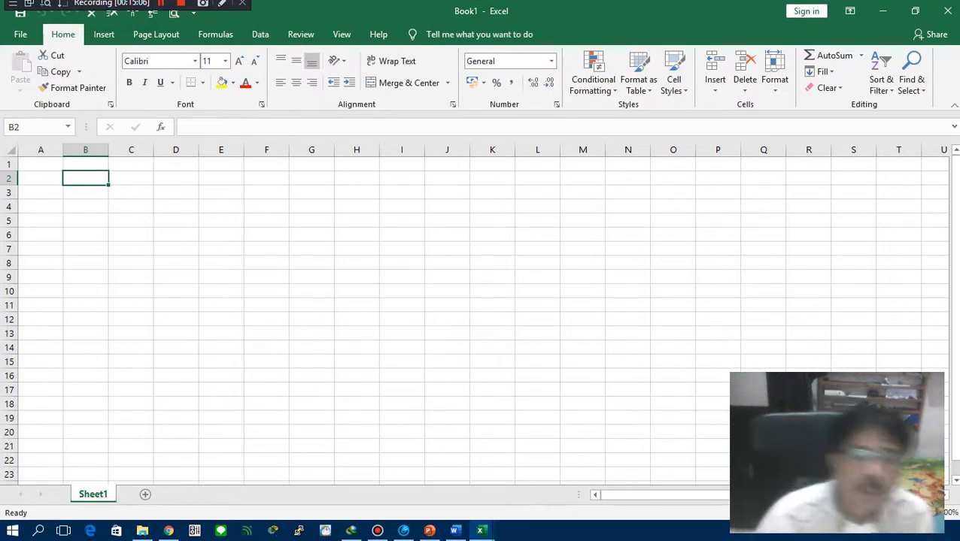
click(131, 263)
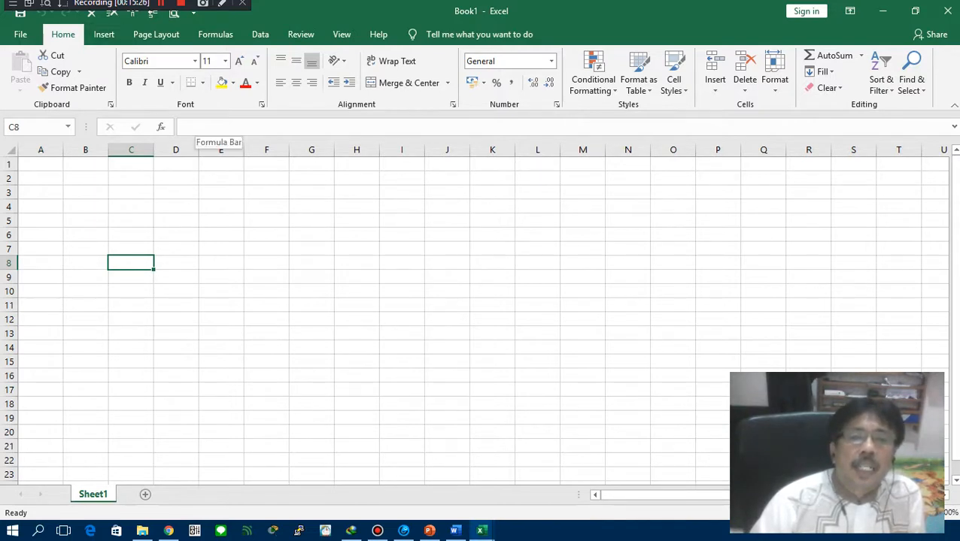
click(195, 127)
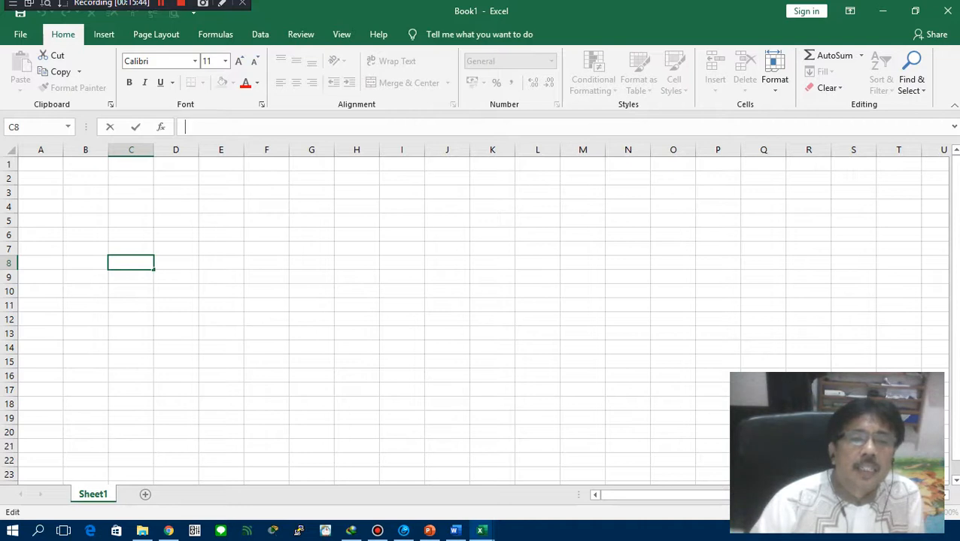
key(Escape)
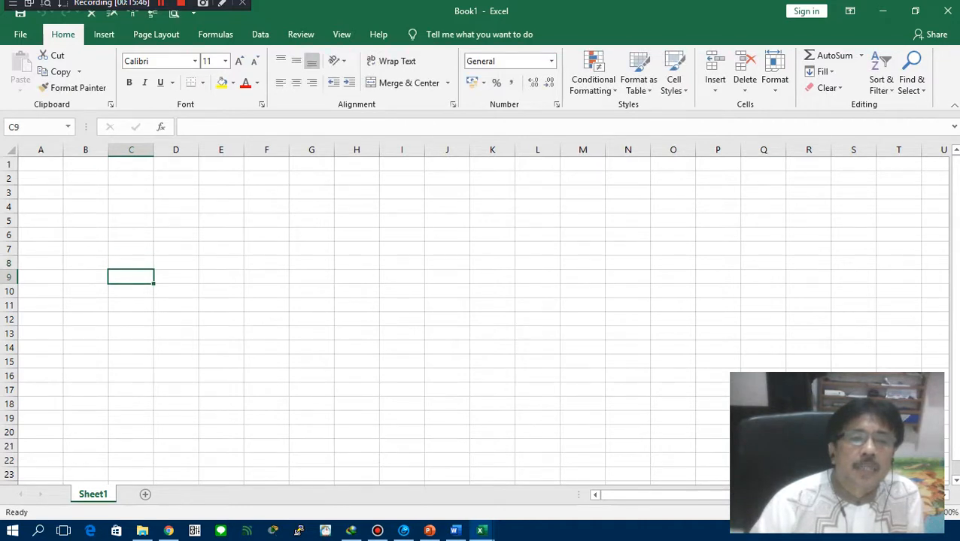
key(Up)
key(Up)
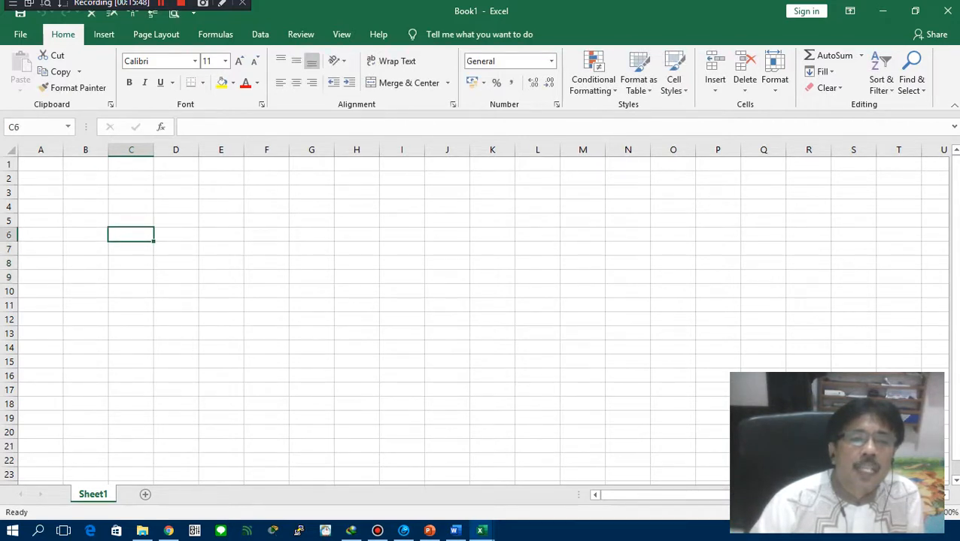
key(Up)
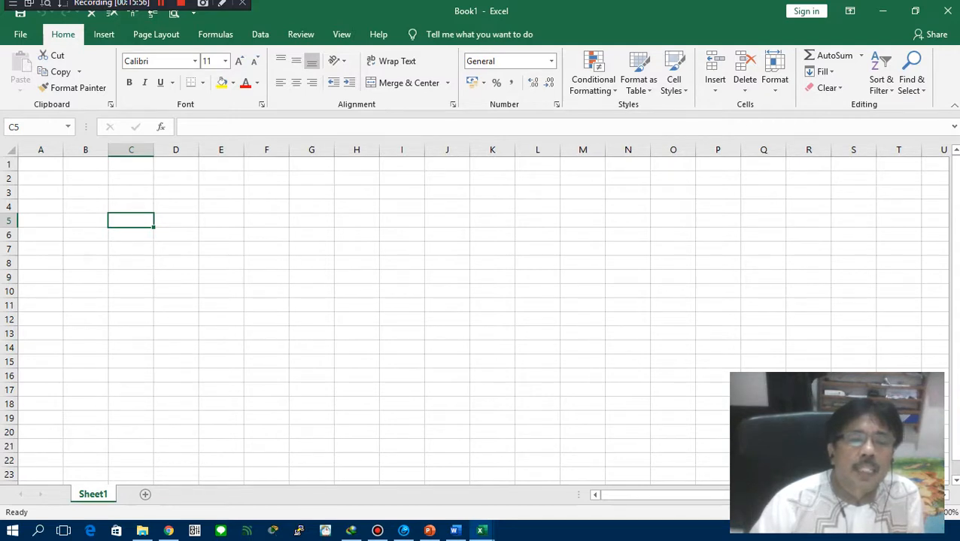
Enter the table headers NAMA, NILAI1, NILAI2 and JUMLAH NILAI in cells C2 through F2
click(131, 178)
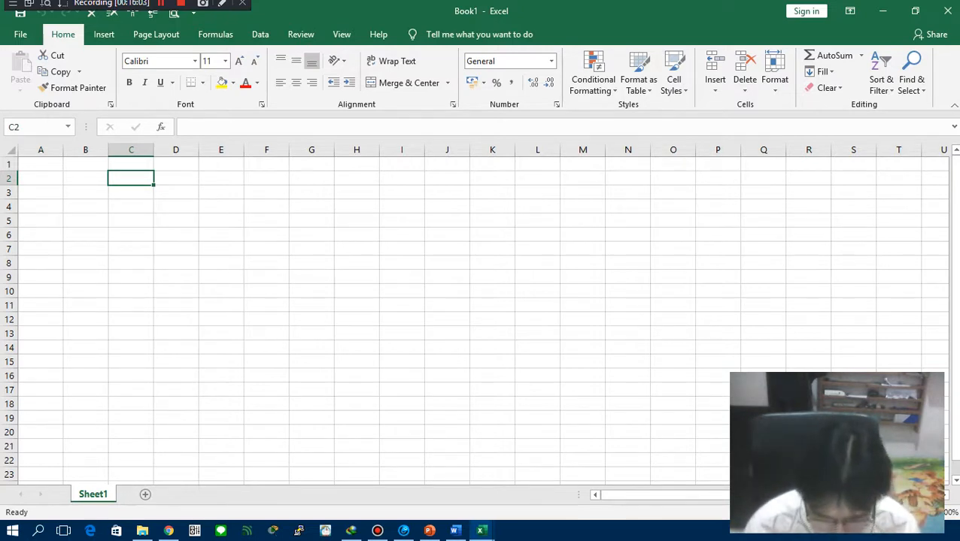
text(NAMA)
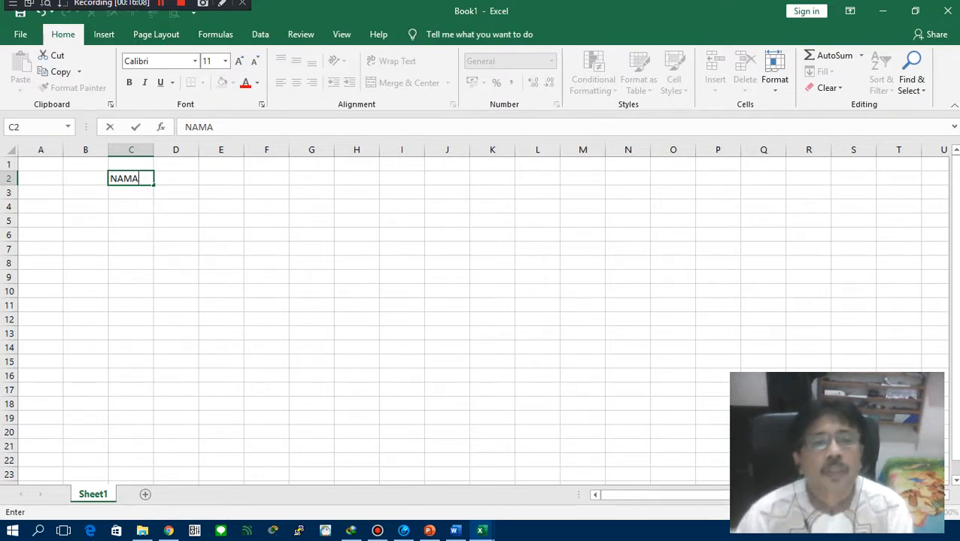
key(Tab)
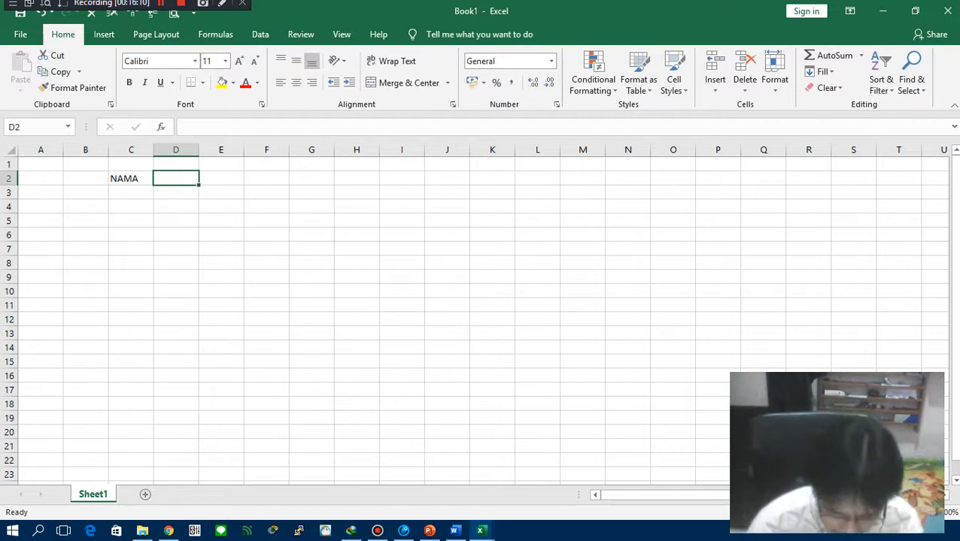
text(NILAI1)
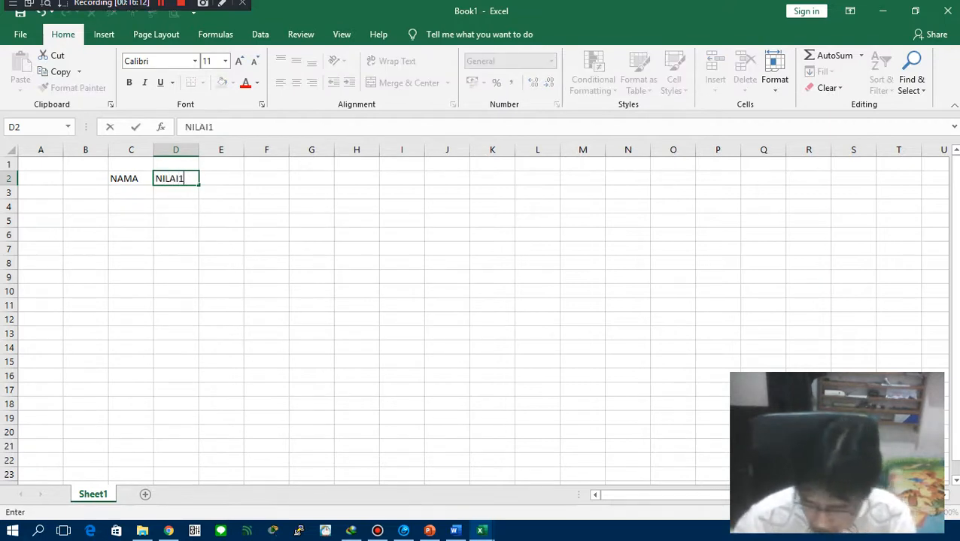
key(Tab)
text(NILA)
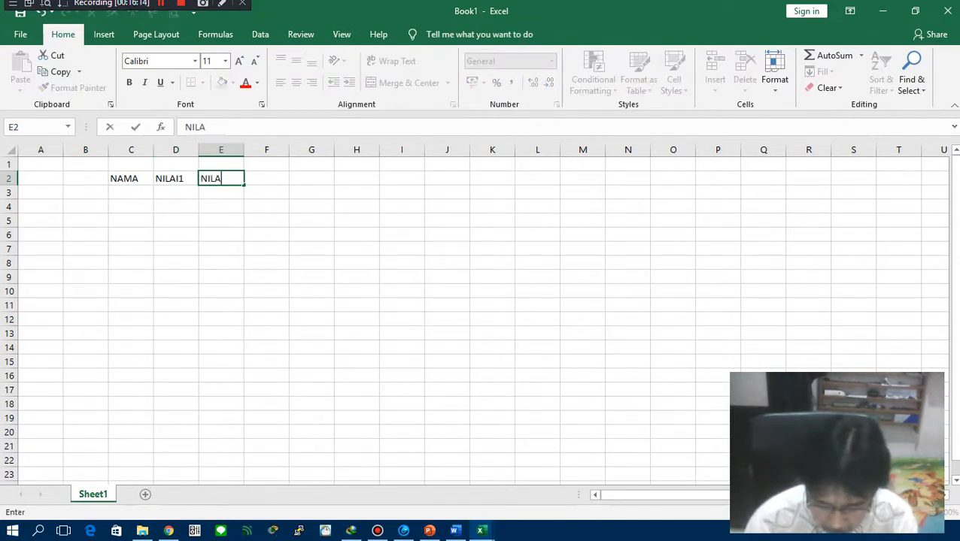
text(I2)
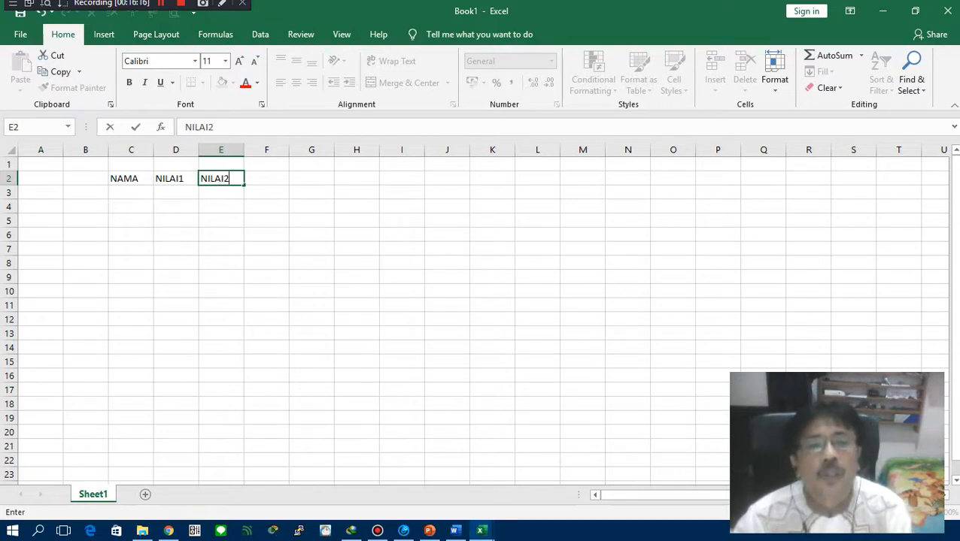
key(Tab)
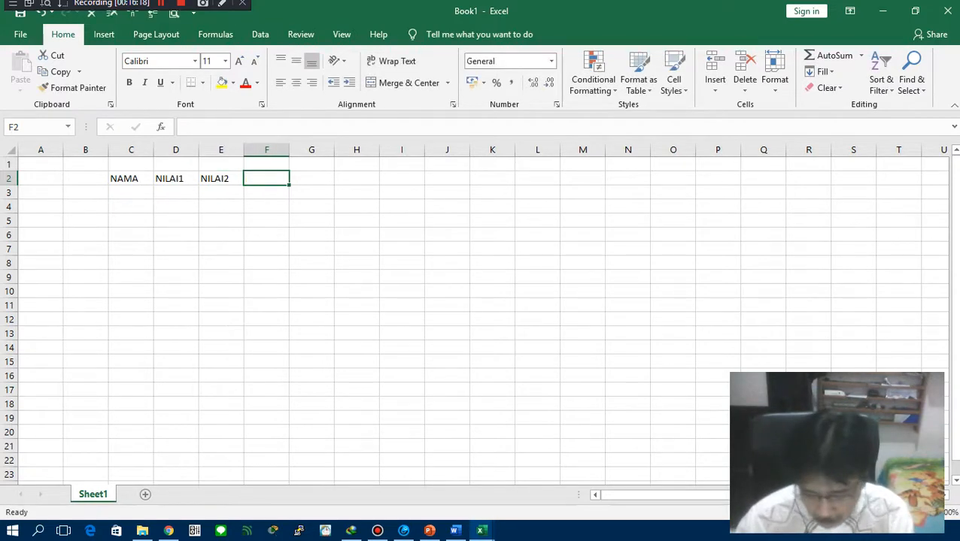
text(JUMLA)
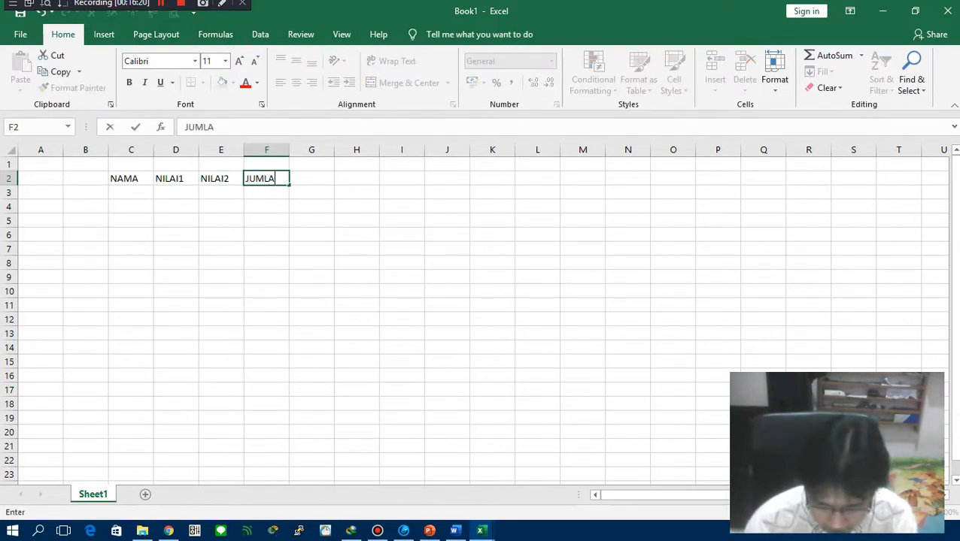
text(H NILAI)
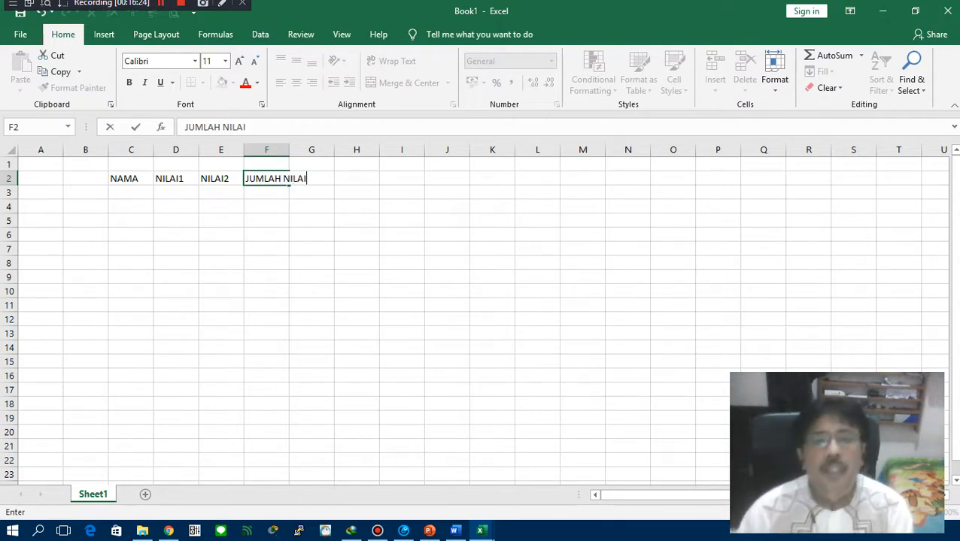
key(Return)
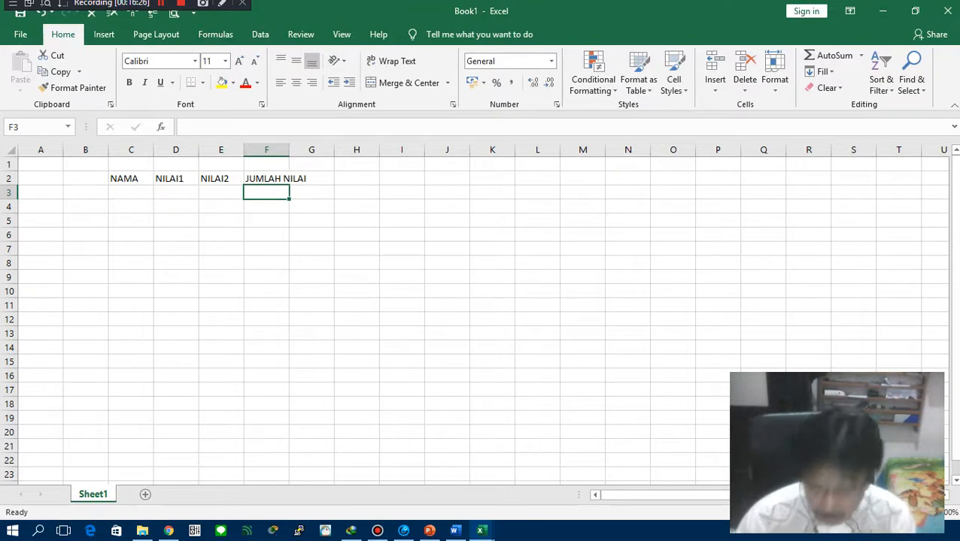
Widen column F to fit the JUMLAH NILAI header, and widen the NAMA column C to make room for names
key(Left)
key(Left)
key(Left)
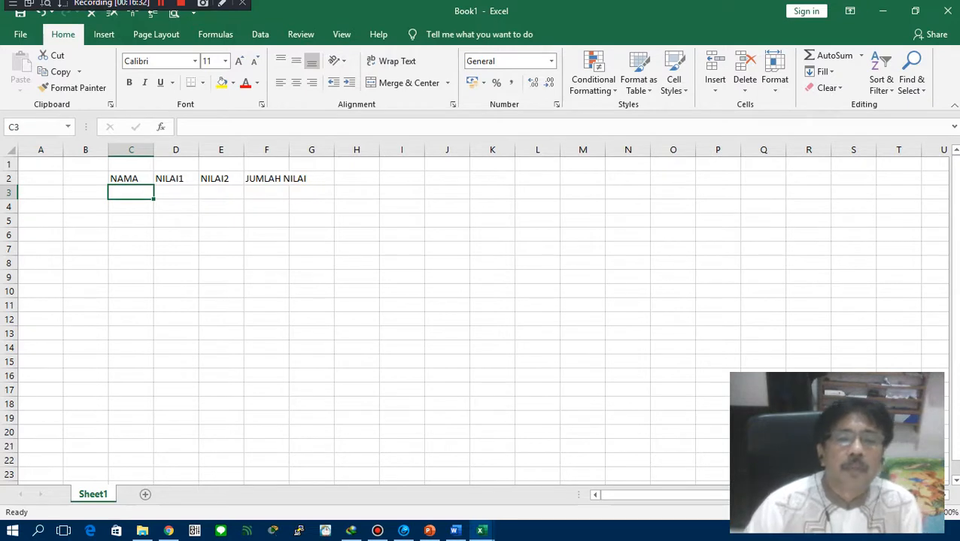
click(266, 179)
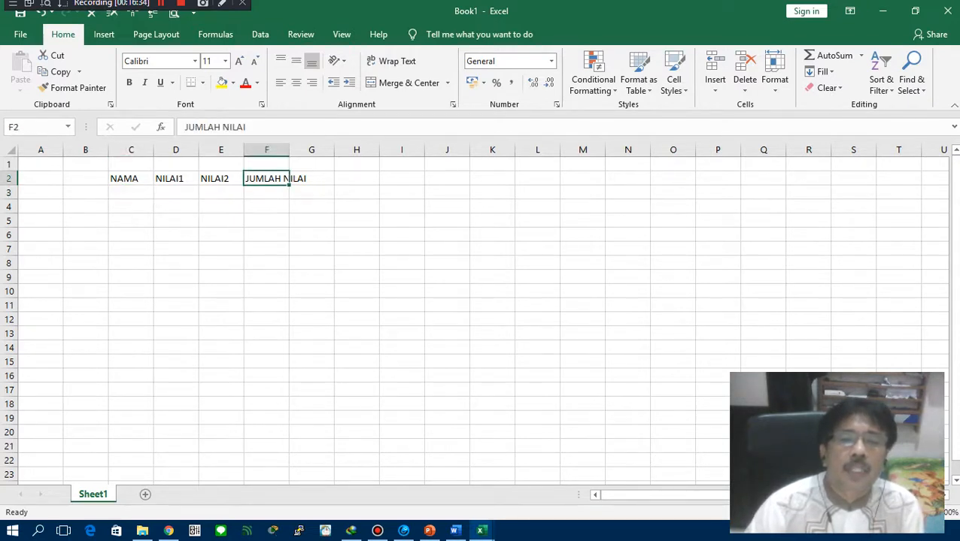
drag(288, 149, 314, 150)
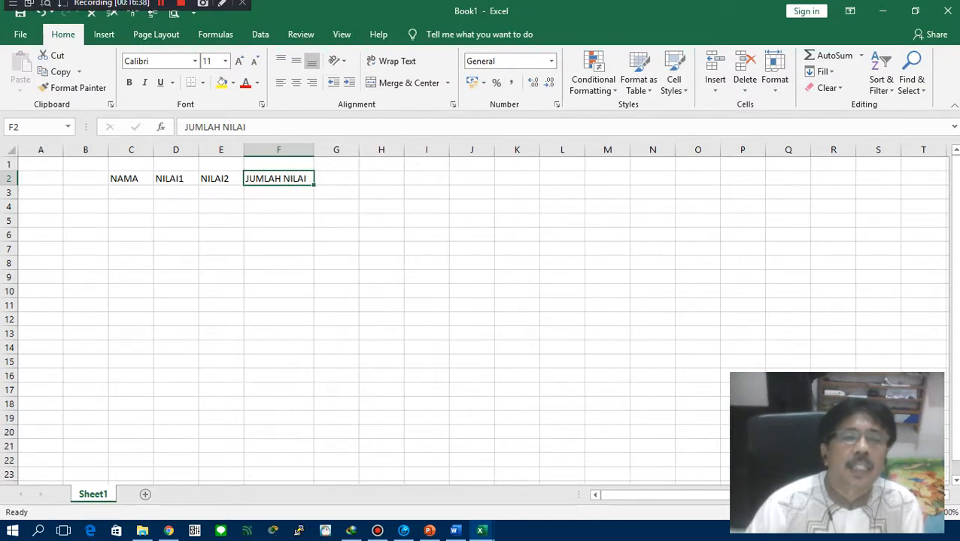
drag(153, 150, 176, 150)
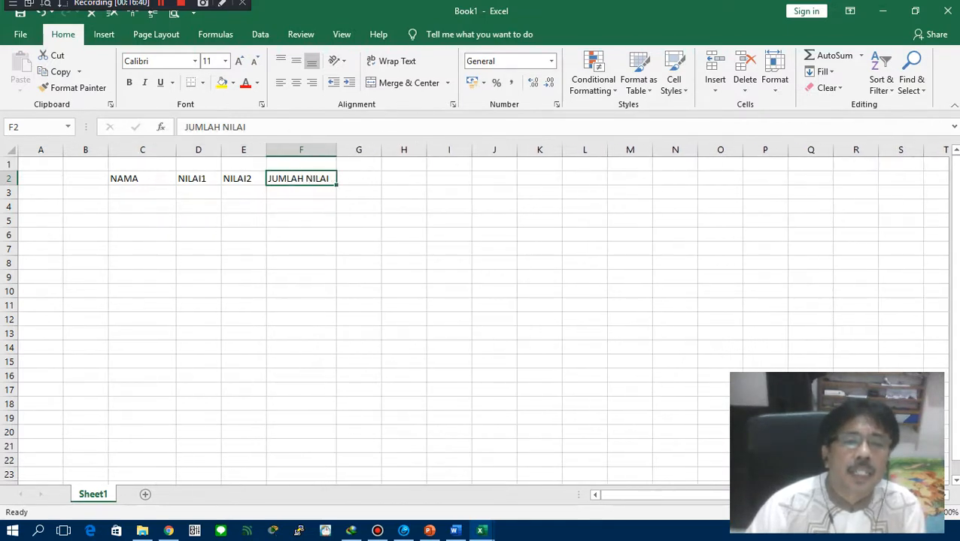
Enter three people's first names under the NAMA header, in cells C3 through C5
click(142, 193)
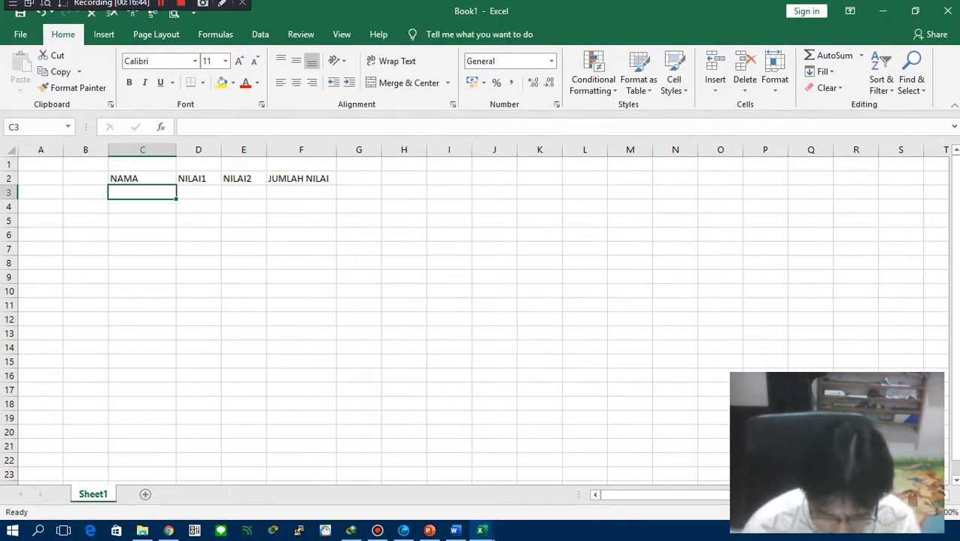
text(DONI)
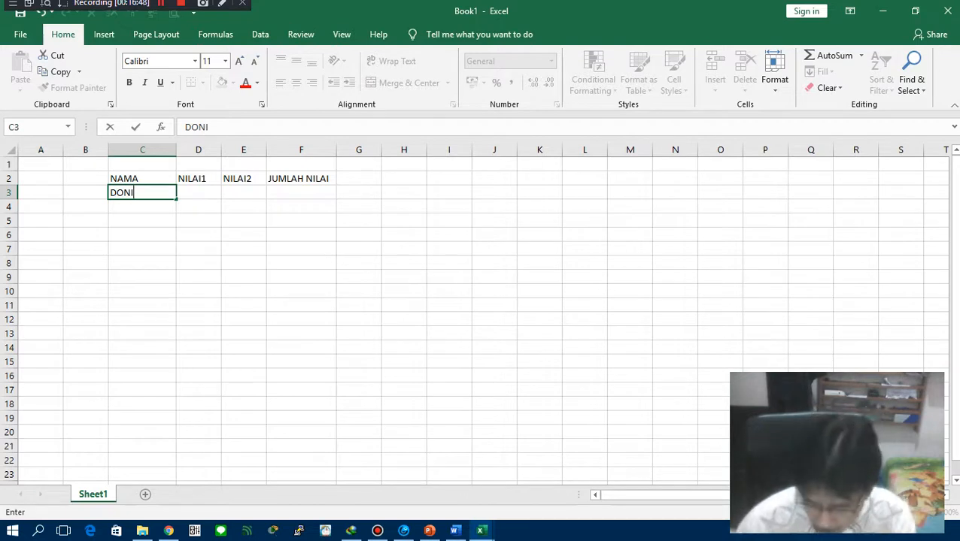
key(Return)
text(ASEP)
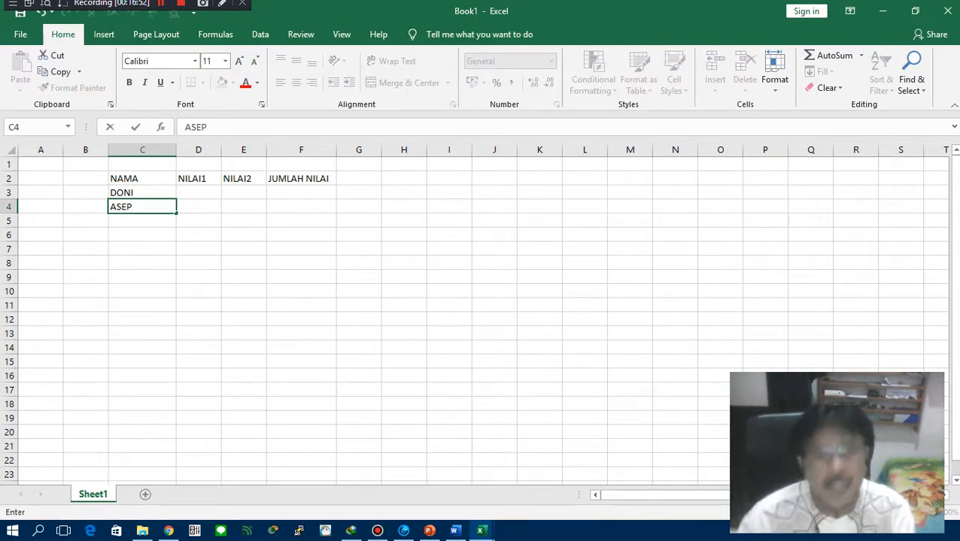
key(Return)
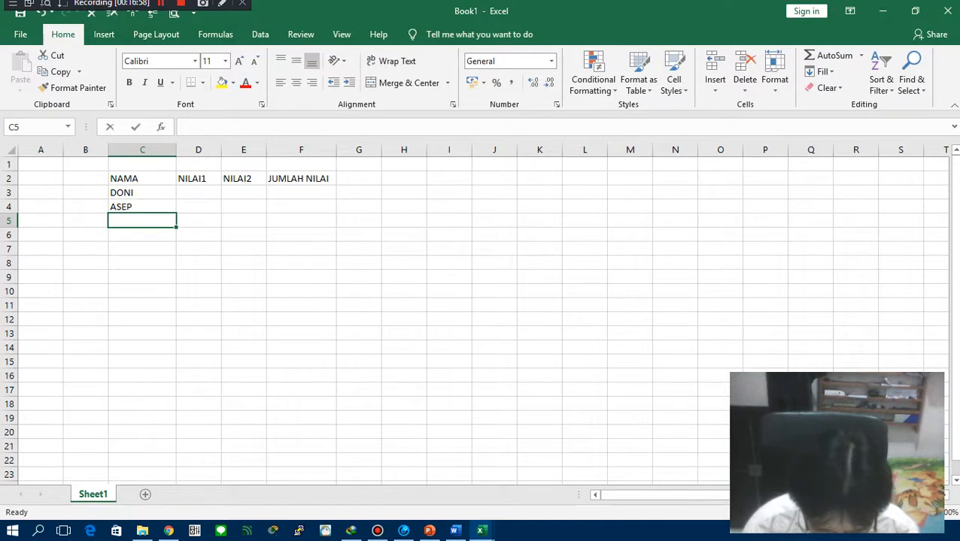
text(DEWI)
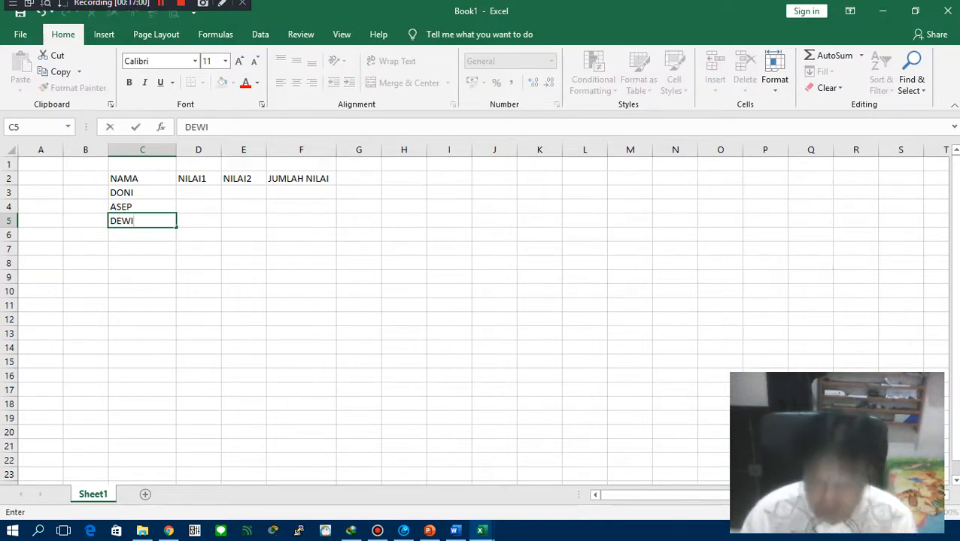
key(Tab)
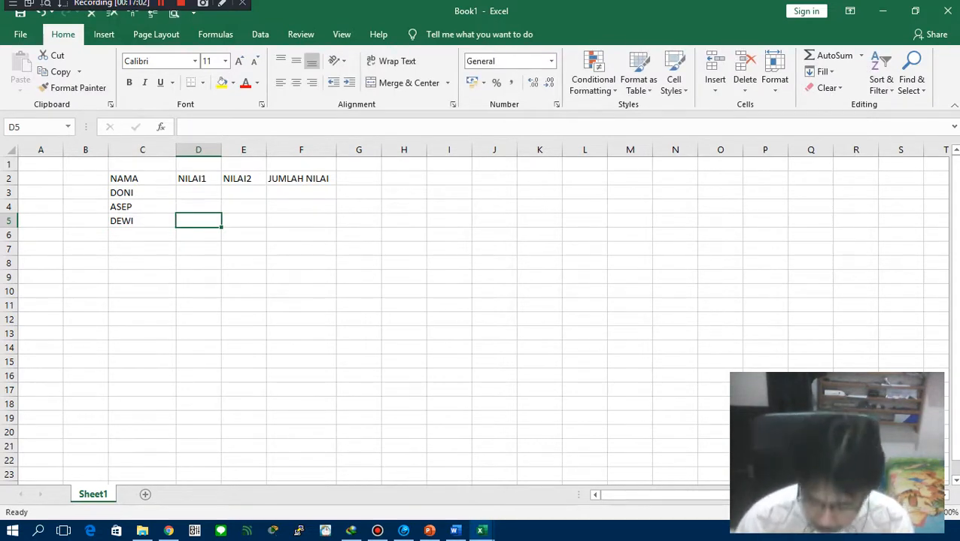
Enter the first person's scores, 80 for NILAI1 in D3 and 70 for NILAI2 in E3
key(Up)
key(Up)
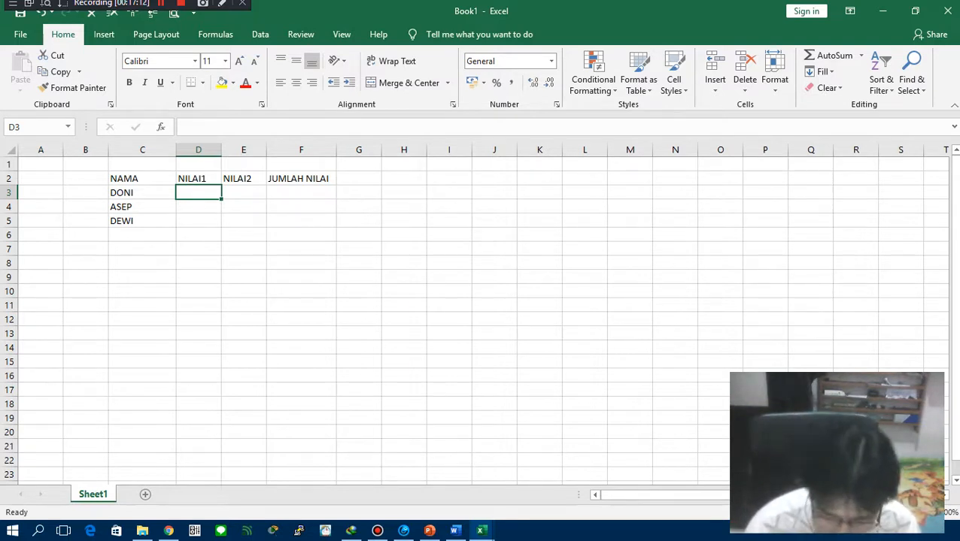
text(80)
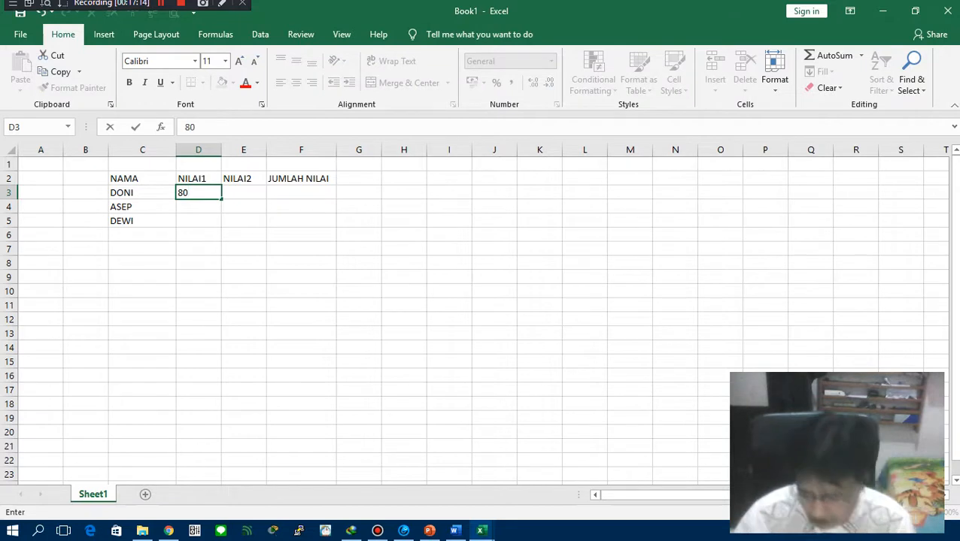
key(Tab)
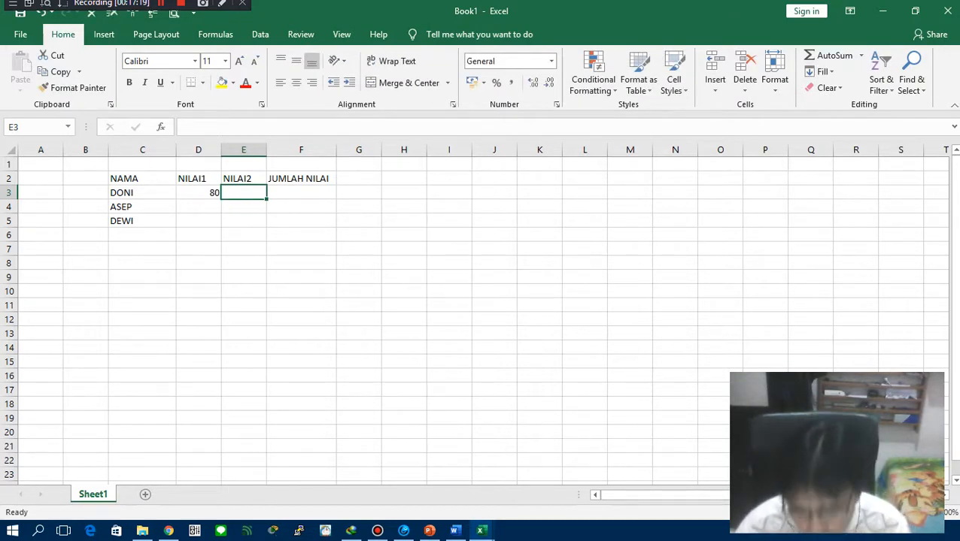
text(70)
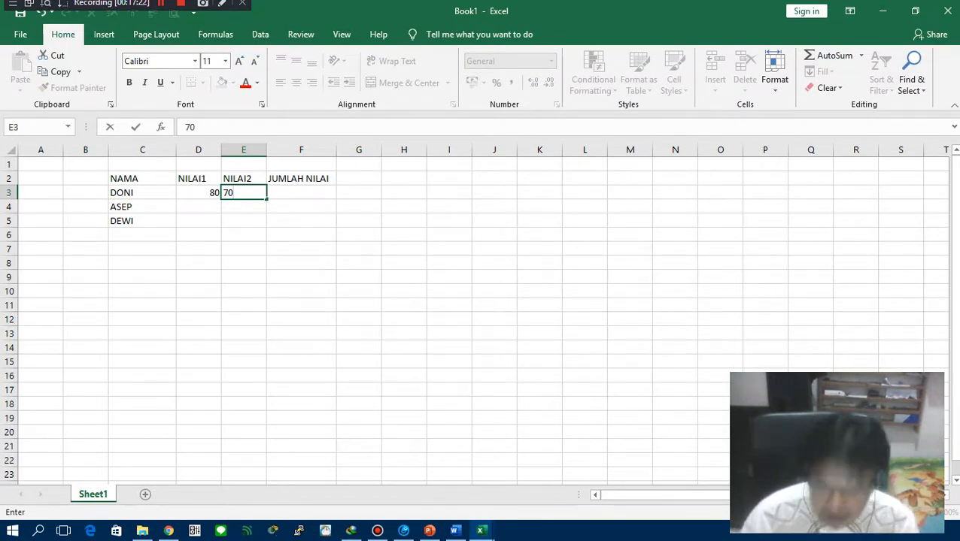
key(Tab)
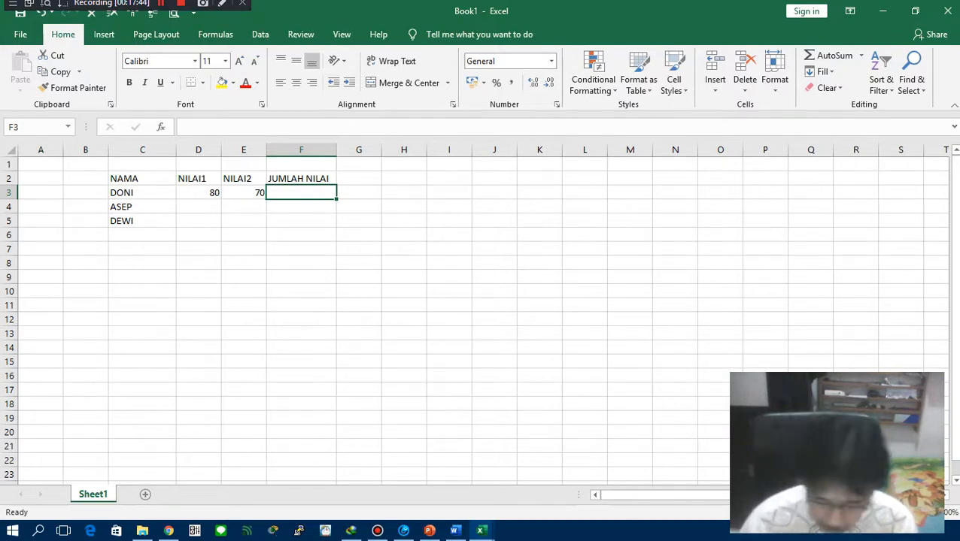
Enter the formula =SUM(D3:E3) in cell F3 to total the first person's two scores
text(=)
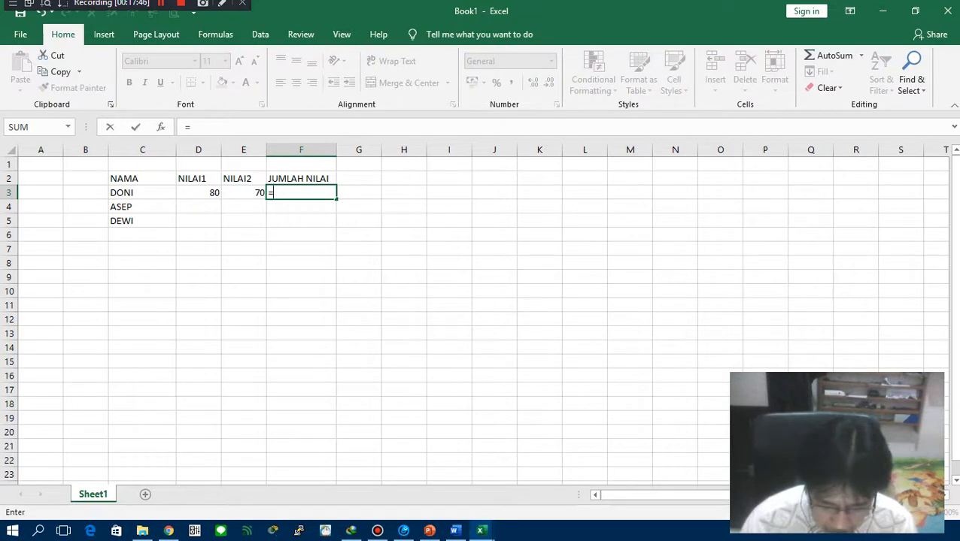
text(SUM)
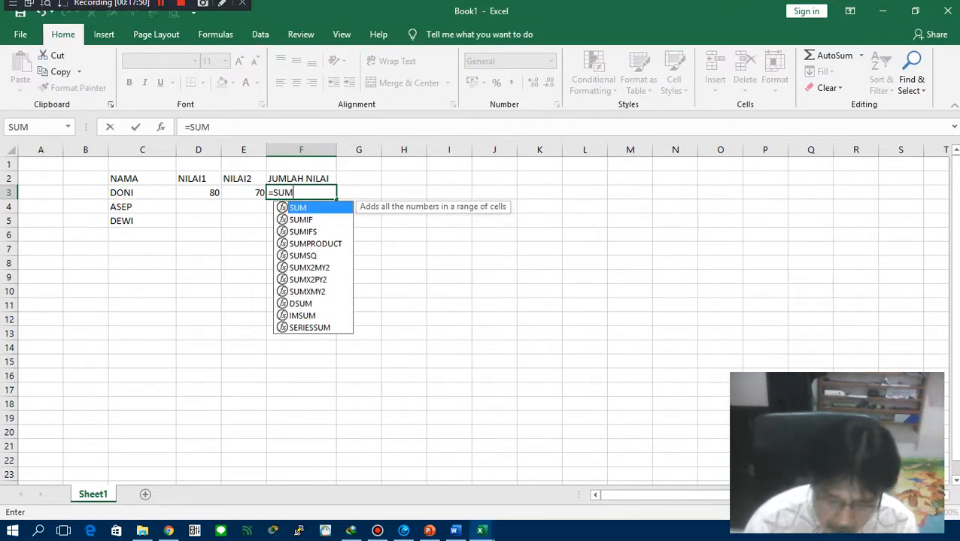
text(()
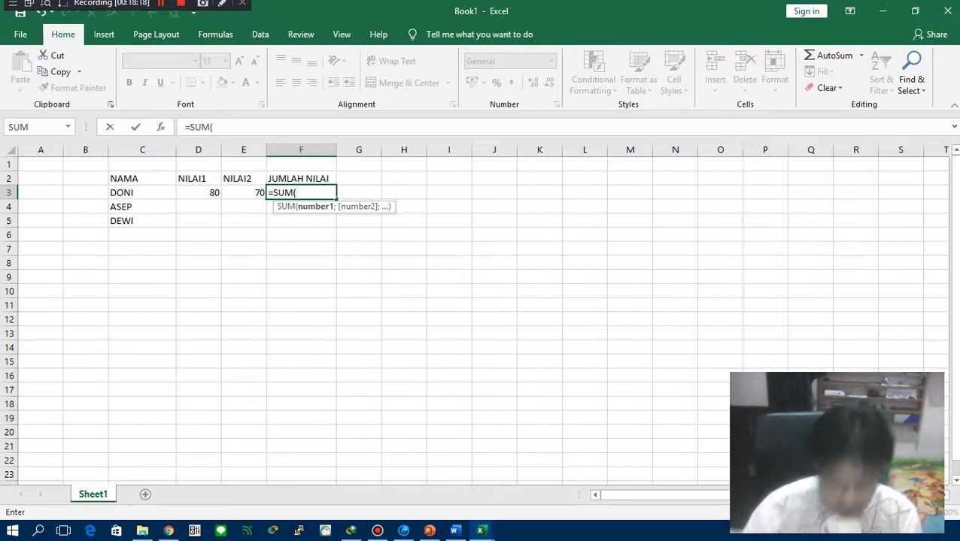
text(D)
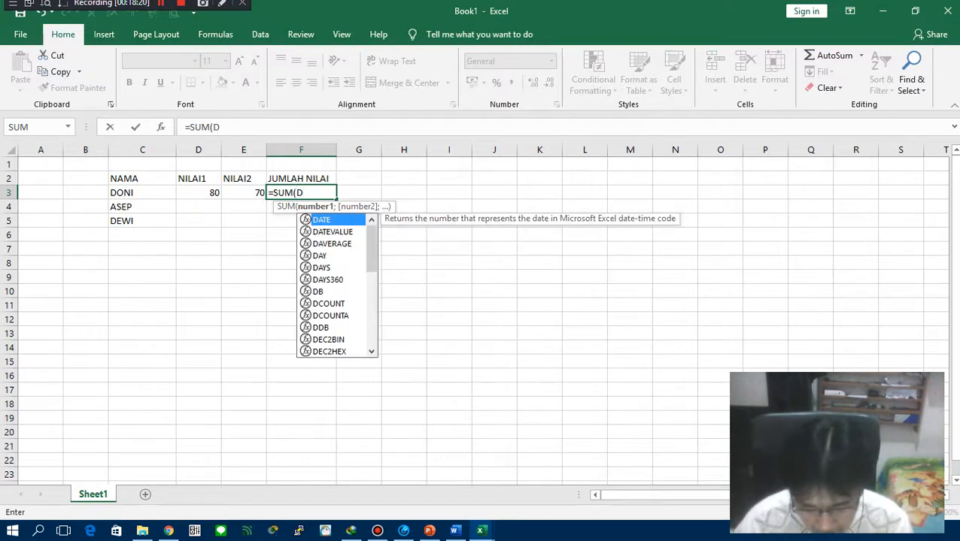
text(3:)
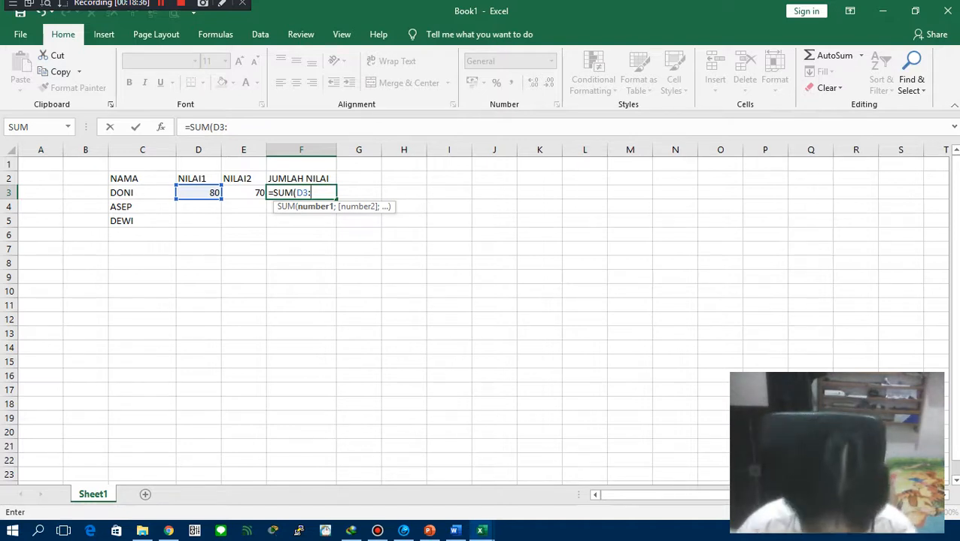
text(E2)
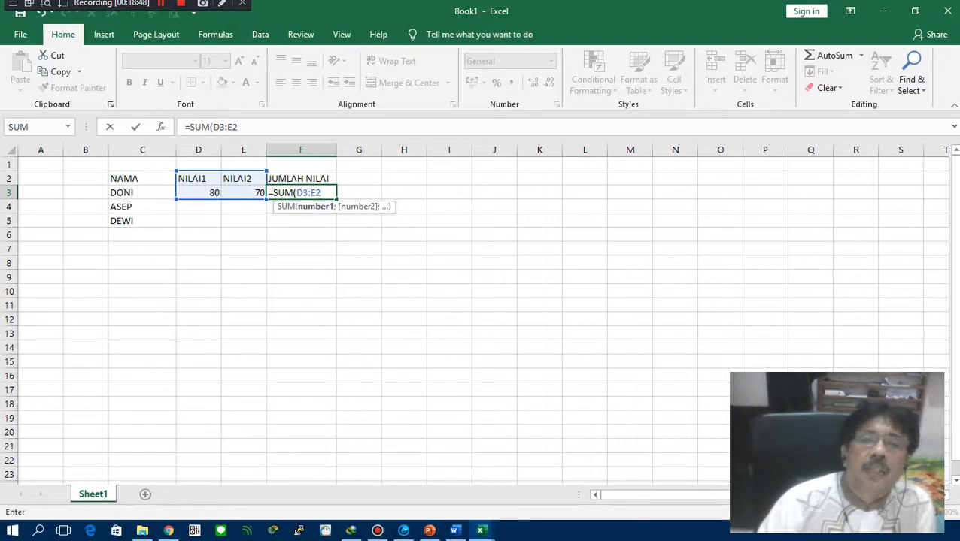
key(BackSpace)
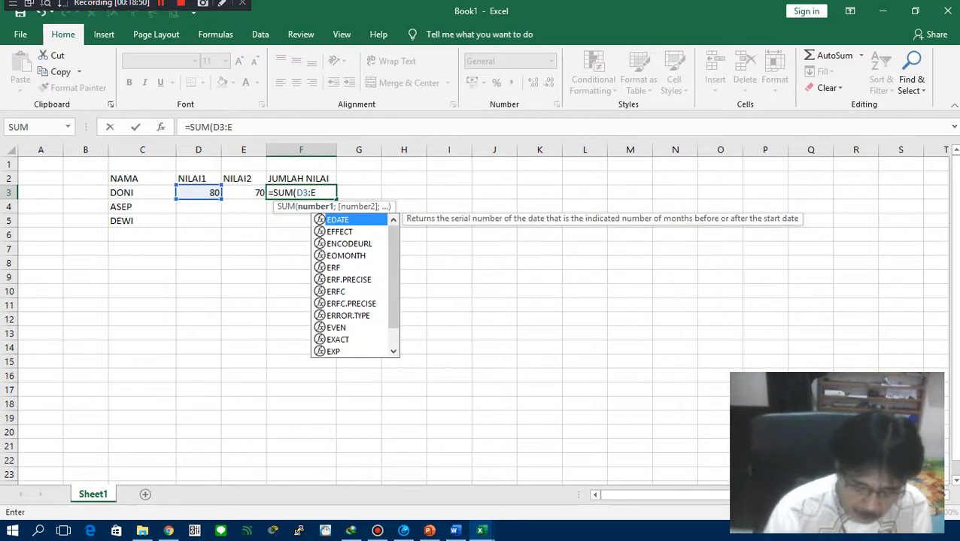
text(3)
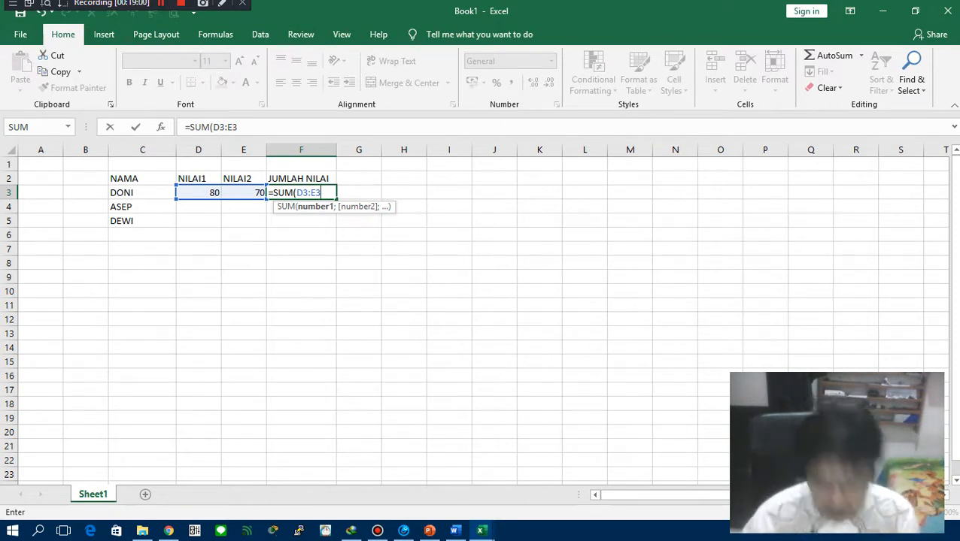
text())
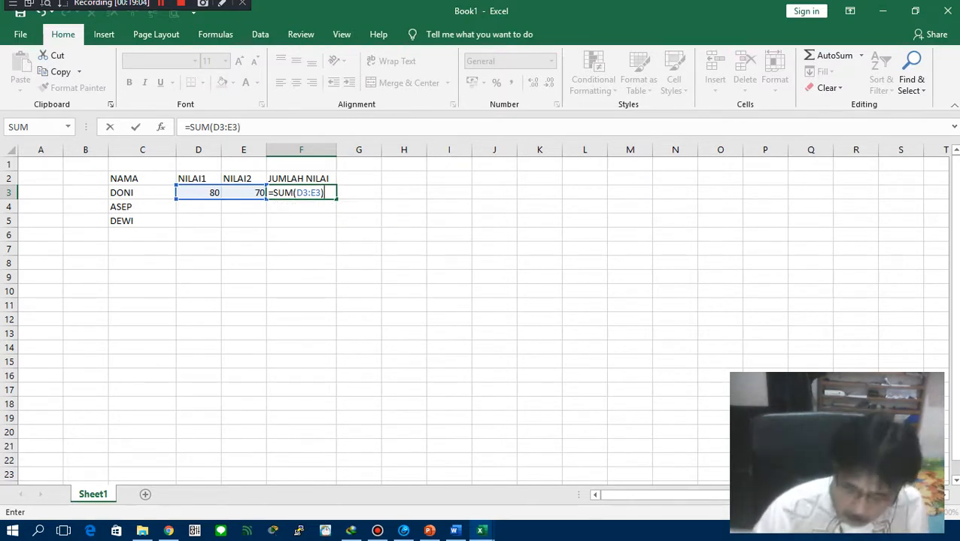
key(Return)
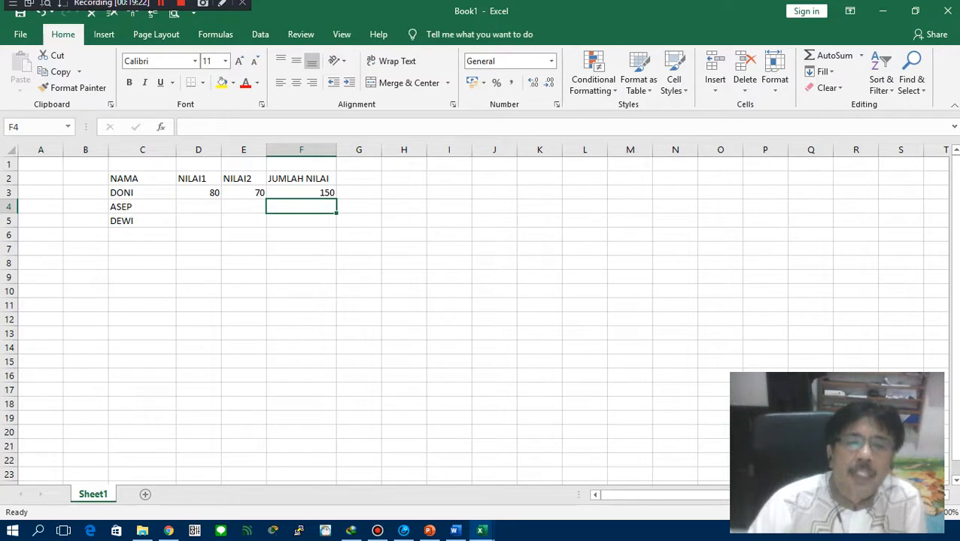
Change the first person's NILAI2 score in cell E3 to 75
click(243, 193)
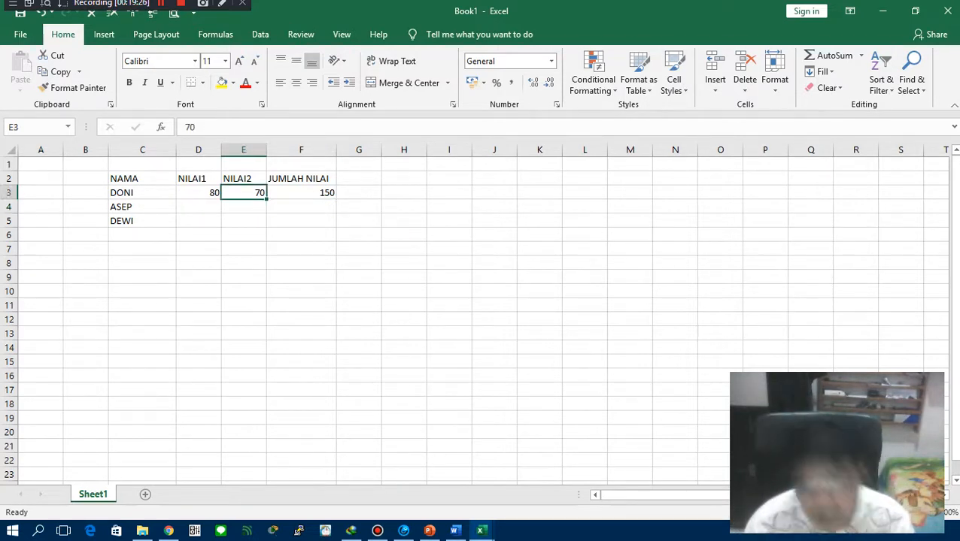
text(75)
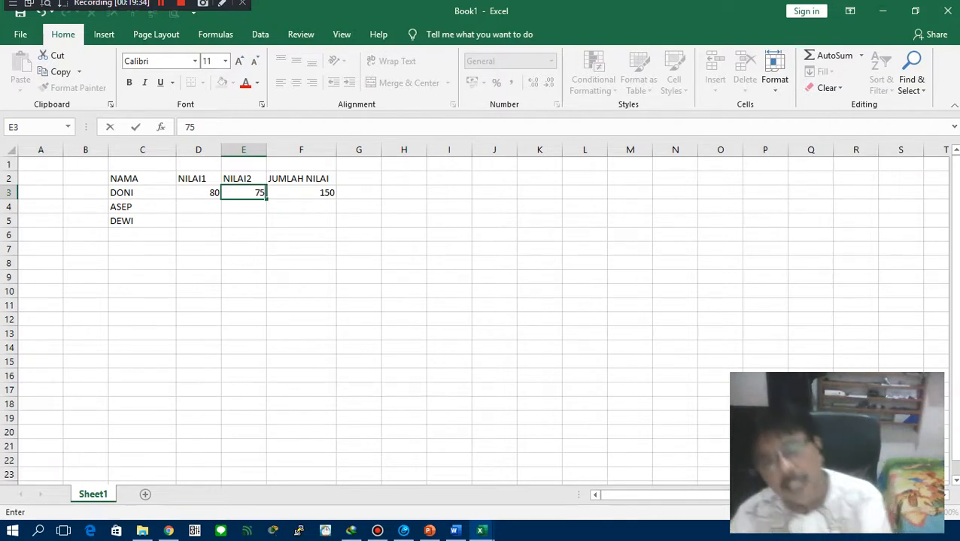
key(Return)
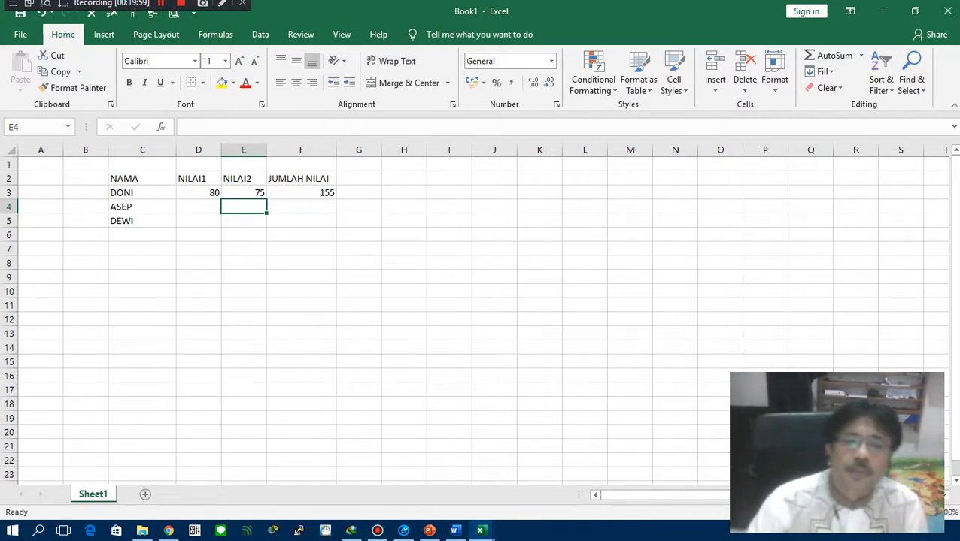
Enter the second person's scores, 90 for NILAI1 in D4 and 65 for NILAI2 in E4
key(Left)
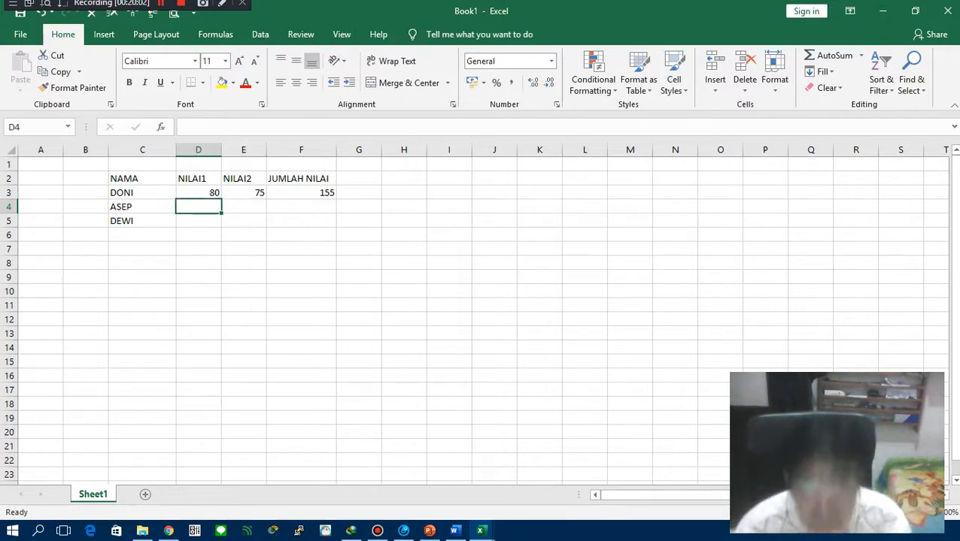
text(90)
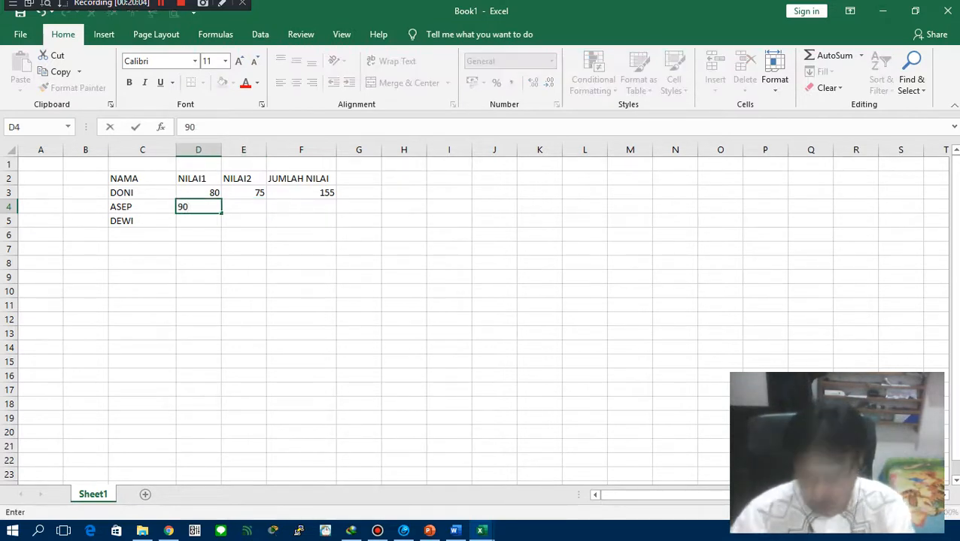
key(Tab)
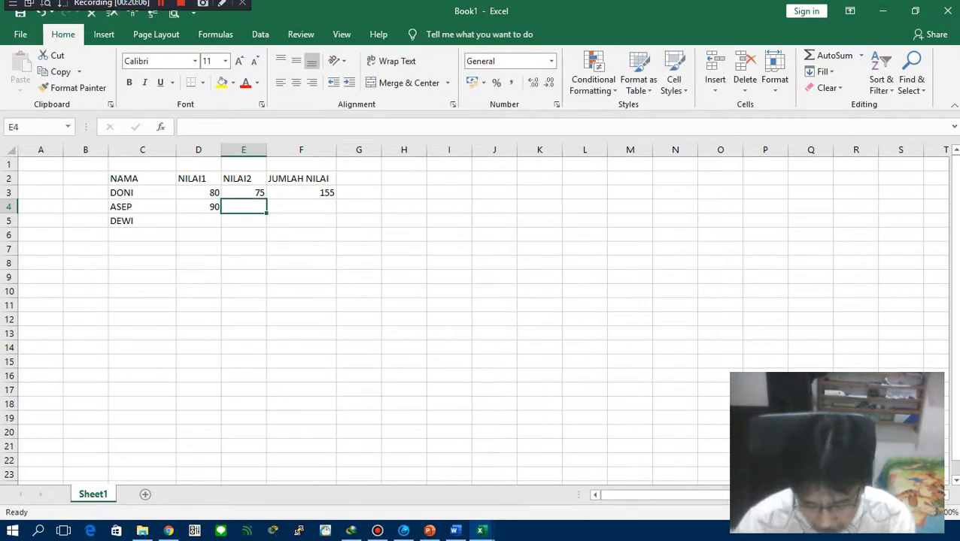
text(6)
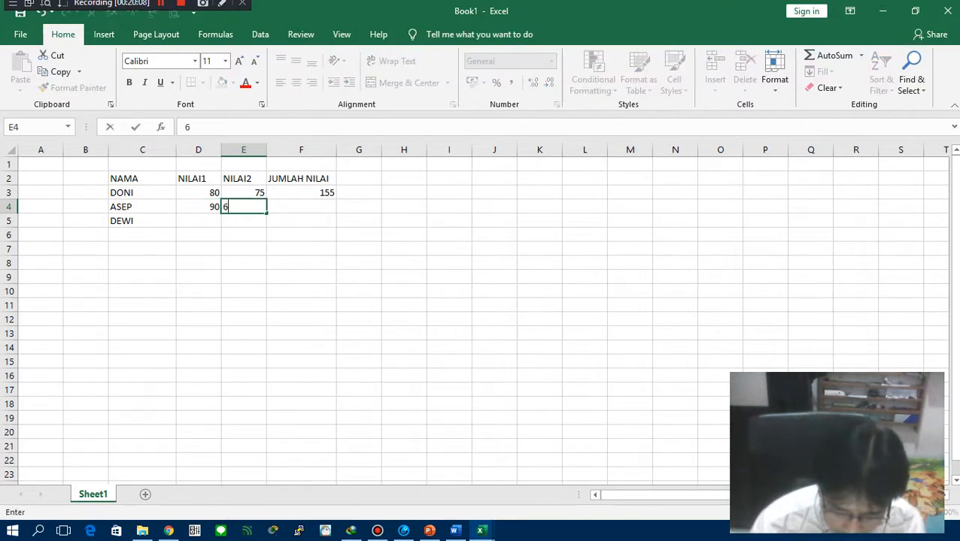
text(5)
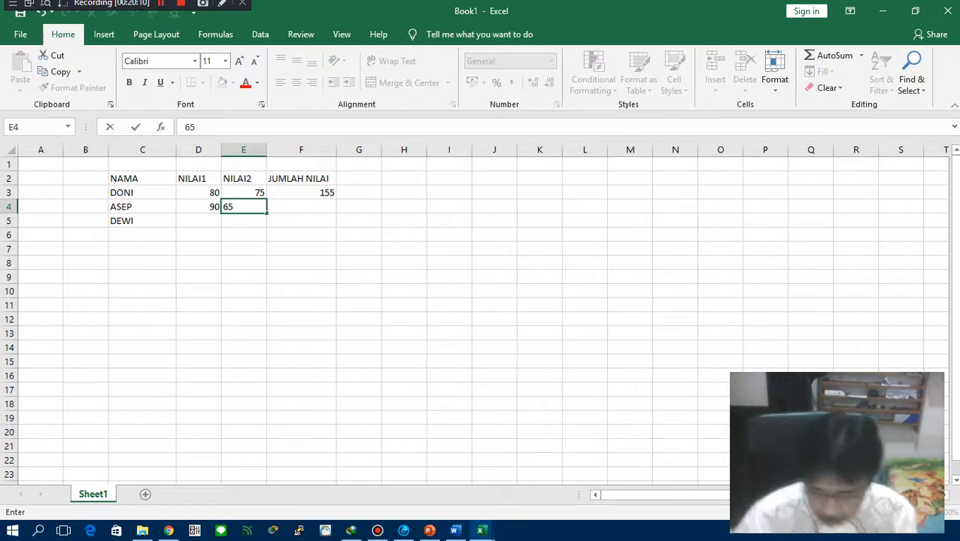
key(Right)
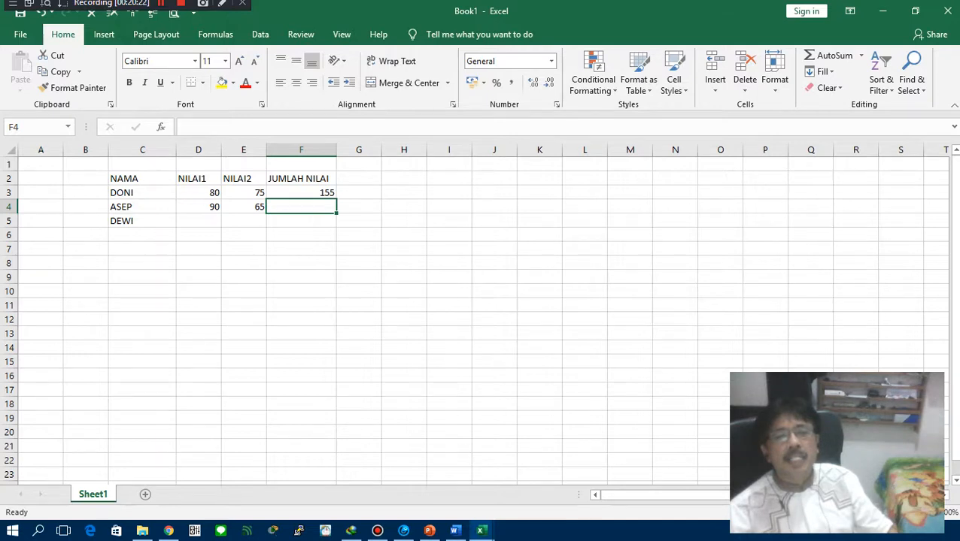
Total the second person's scores in cell F4 with the typed-number formula =90+65, and reselect the cell to view its formula
text(=)
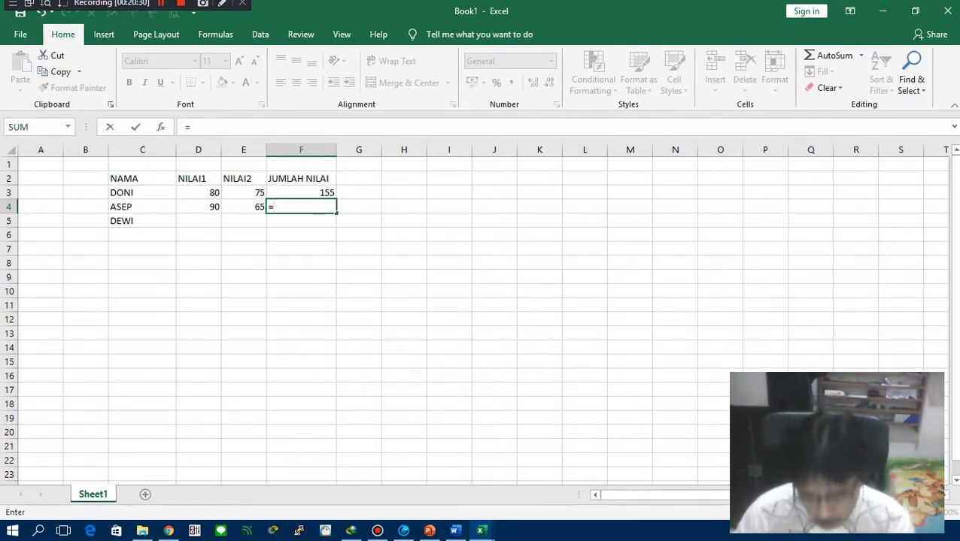
text(90)
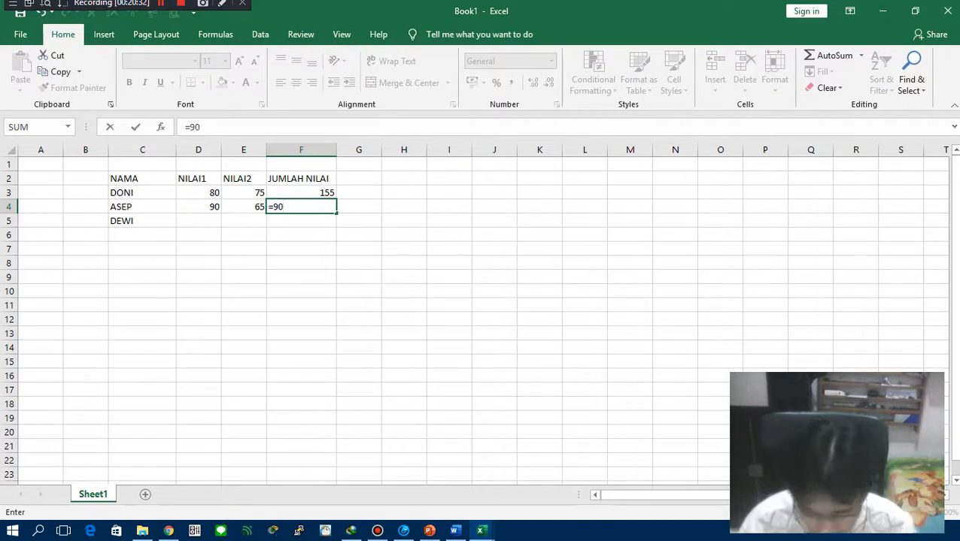
text(+65)
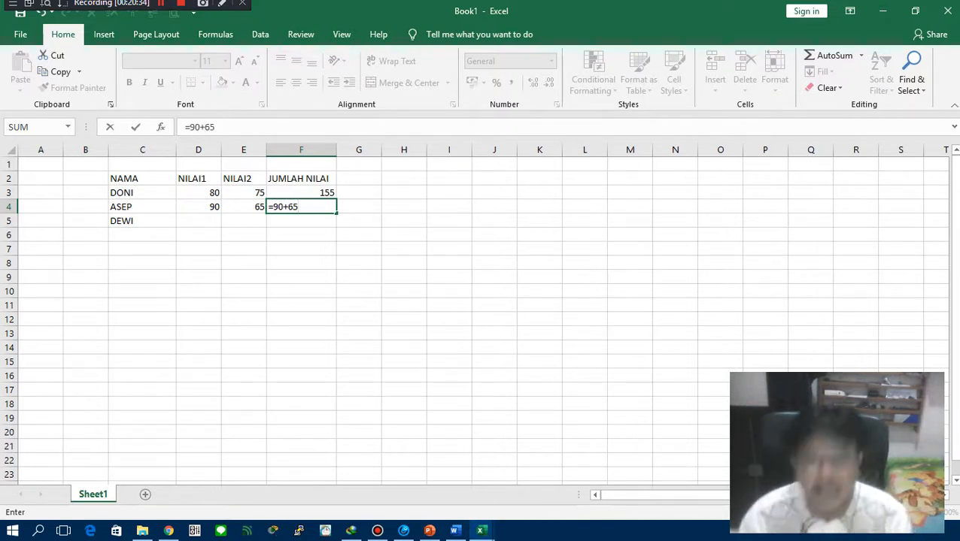
key(Return)
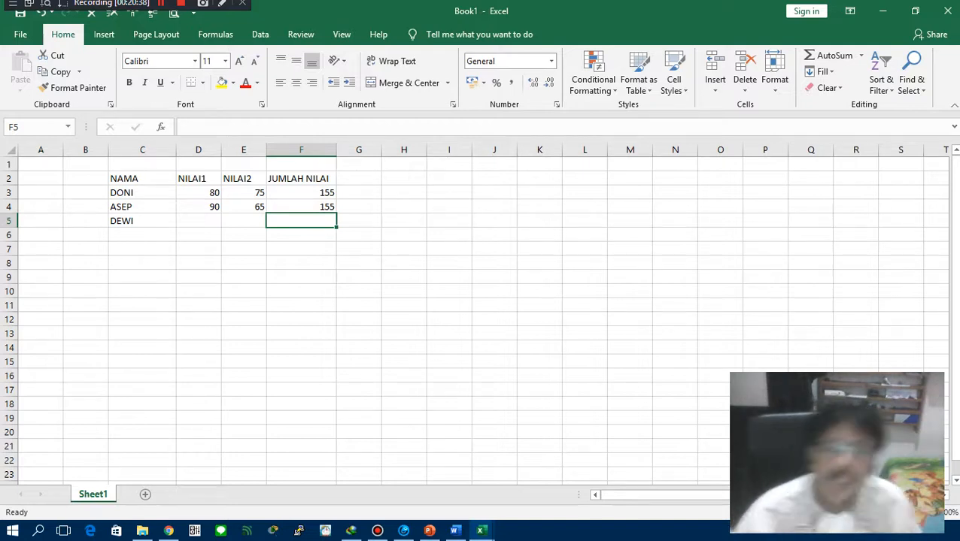
click(301, 206)
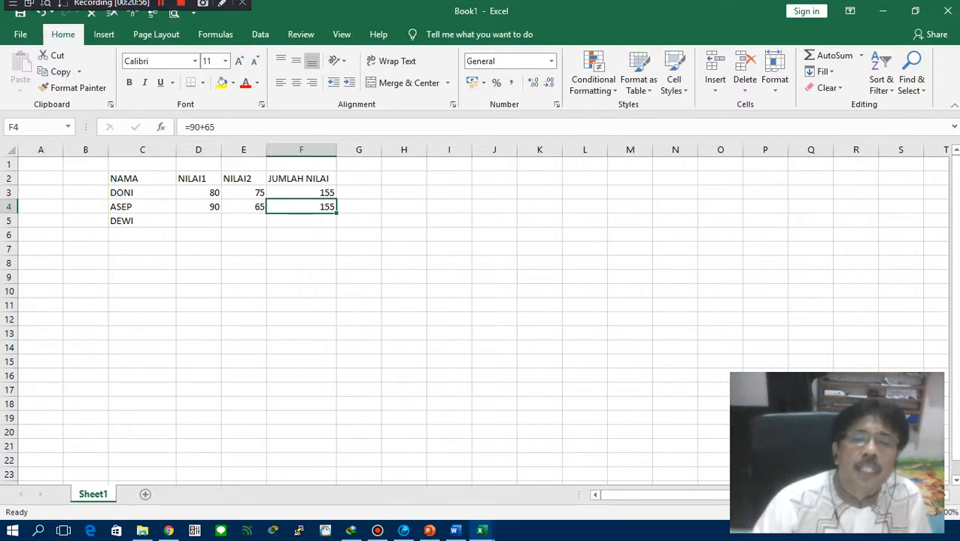
Change the second person's NILAI2 score in E4 to 70, and compare the formulas in F4 and F3
click(244, 206)
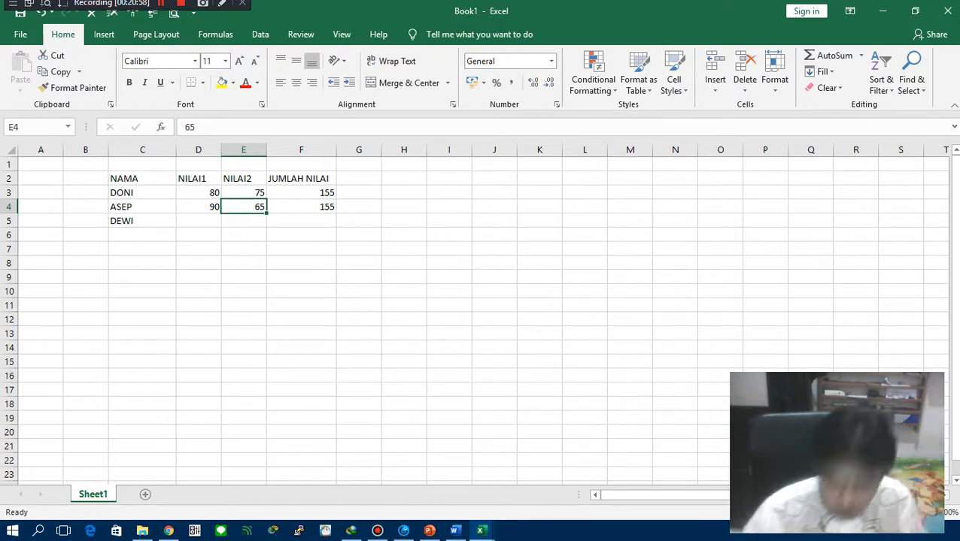
text(70)
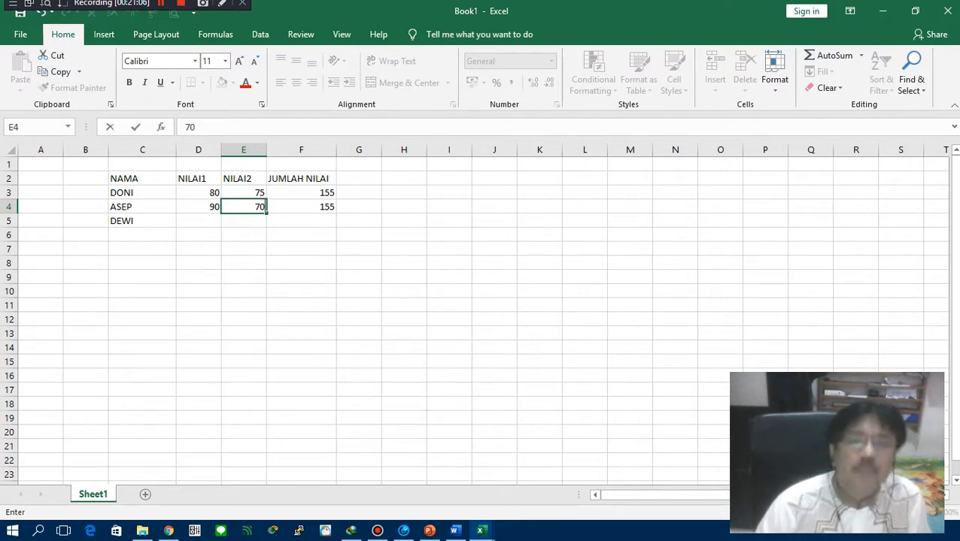
key(Return)
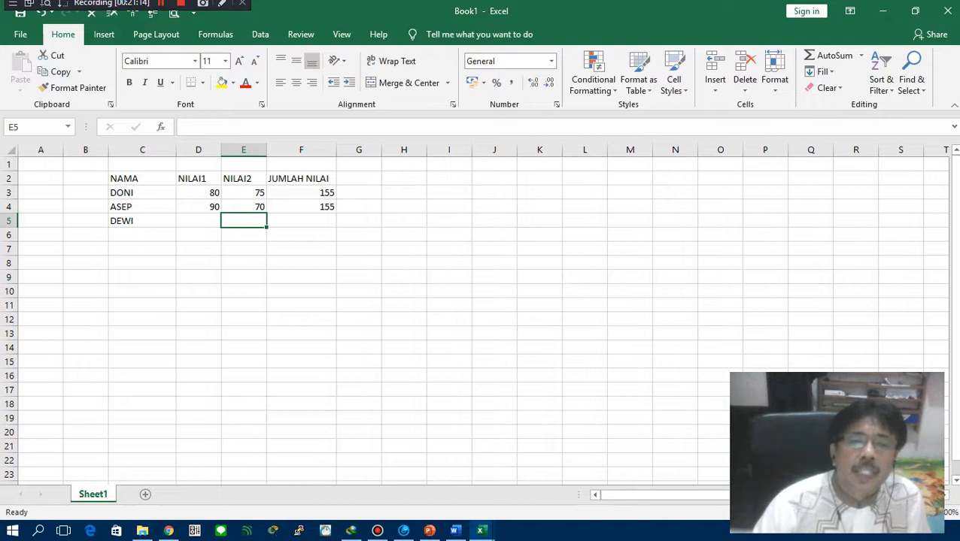
click(301, 207)
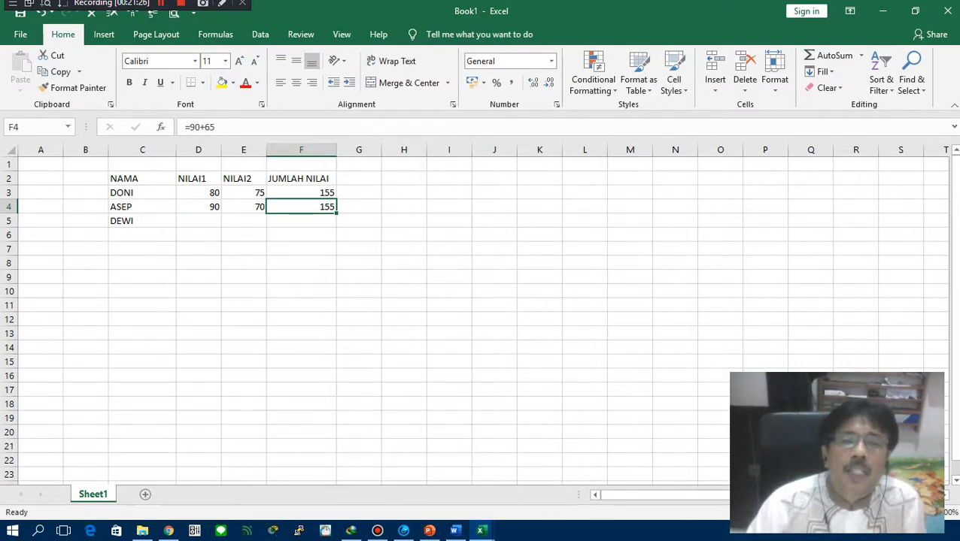
click(301, 192)
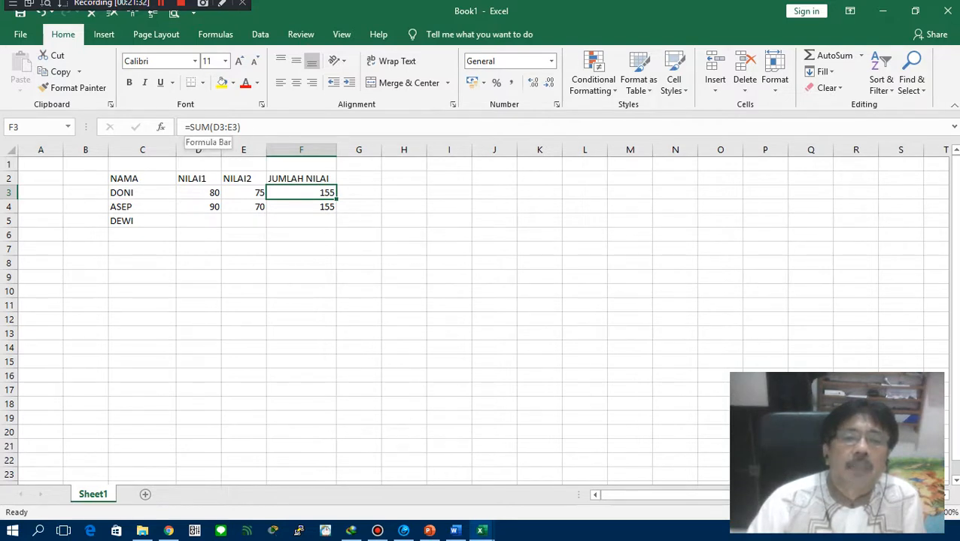
Change the first person's NILAI2 score in cell E3 to 90
click(243, 192)
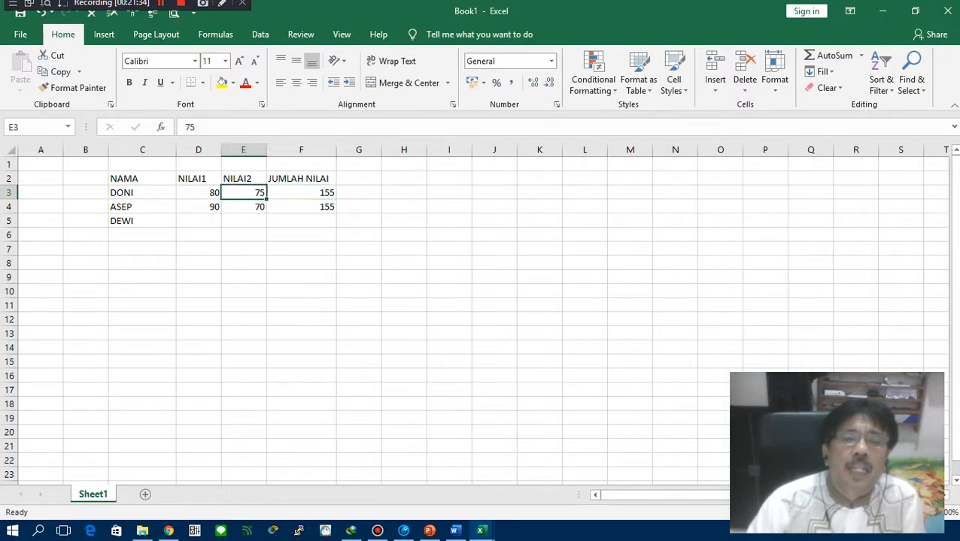
text(90)
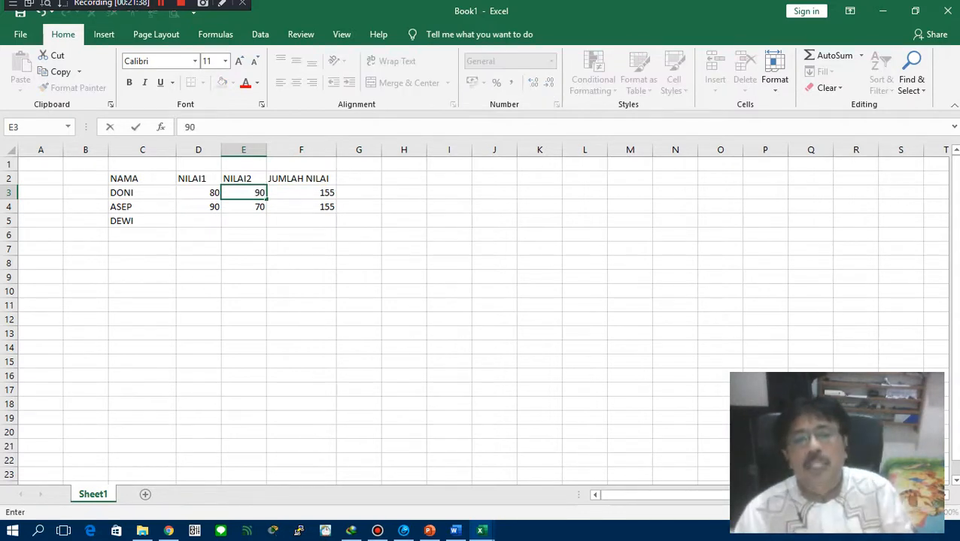
key(Return)
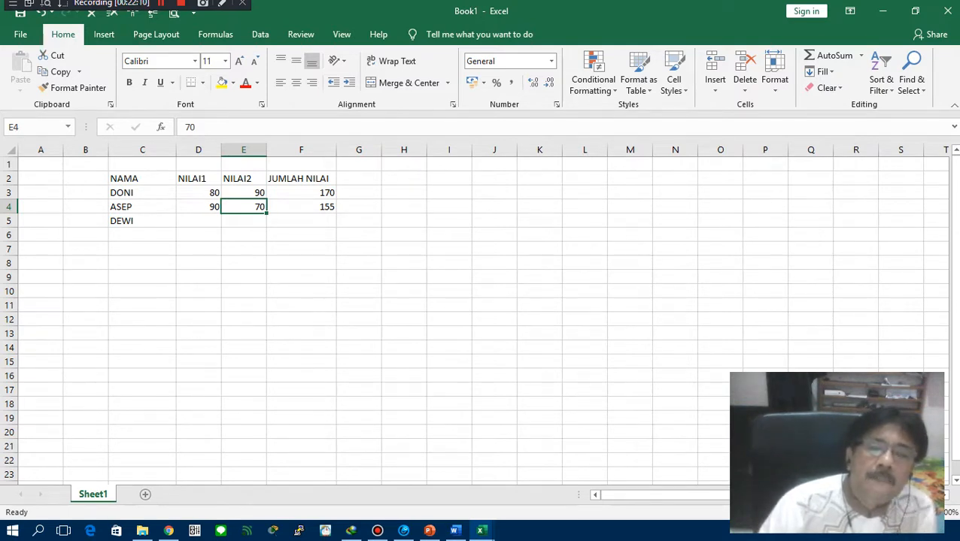
click(142, 248)
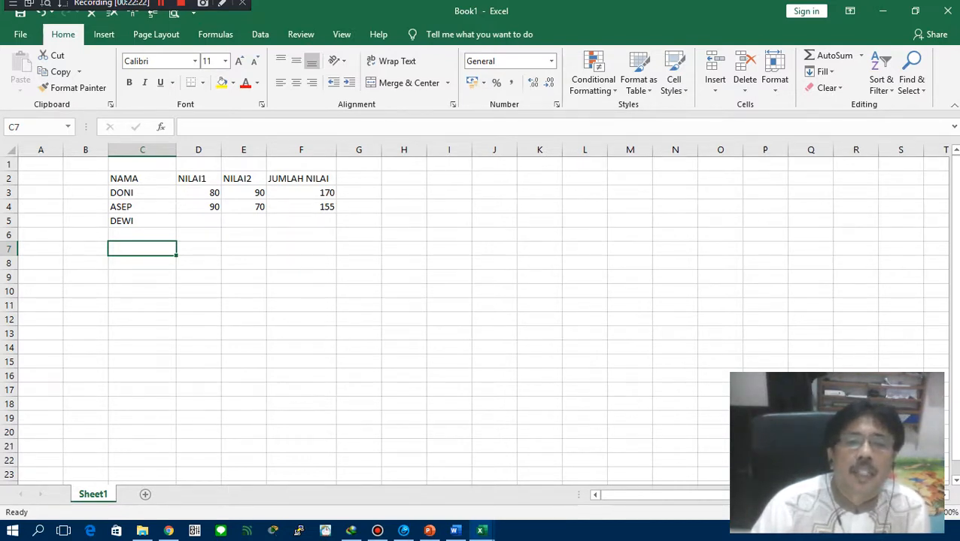
Add the column heading Perkalian in cell G2
click(359, 179)
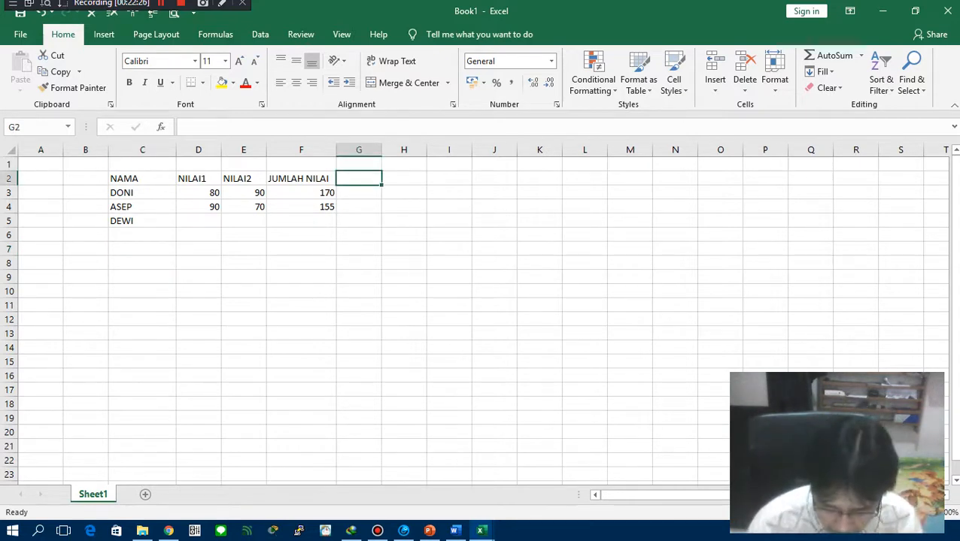
text(pERKALIAN)
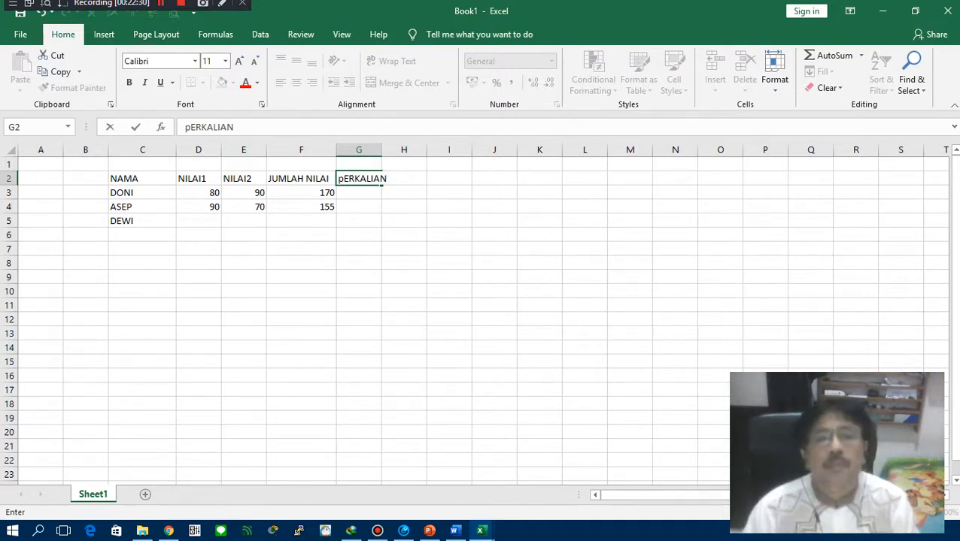
key(Return)
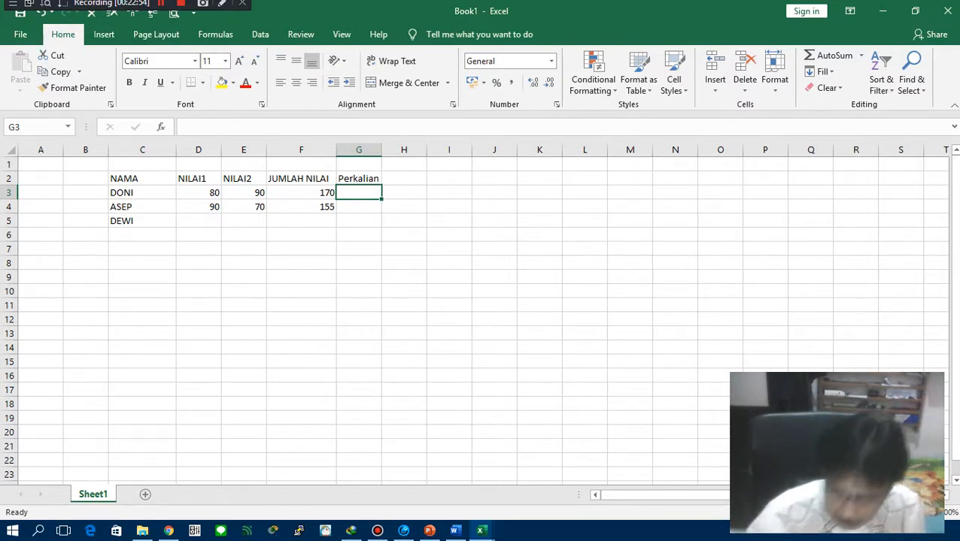
Multiply the first person's two scores in cell G3 with the formula =D3*E3, and reselect the cell to view its formula
text(=)
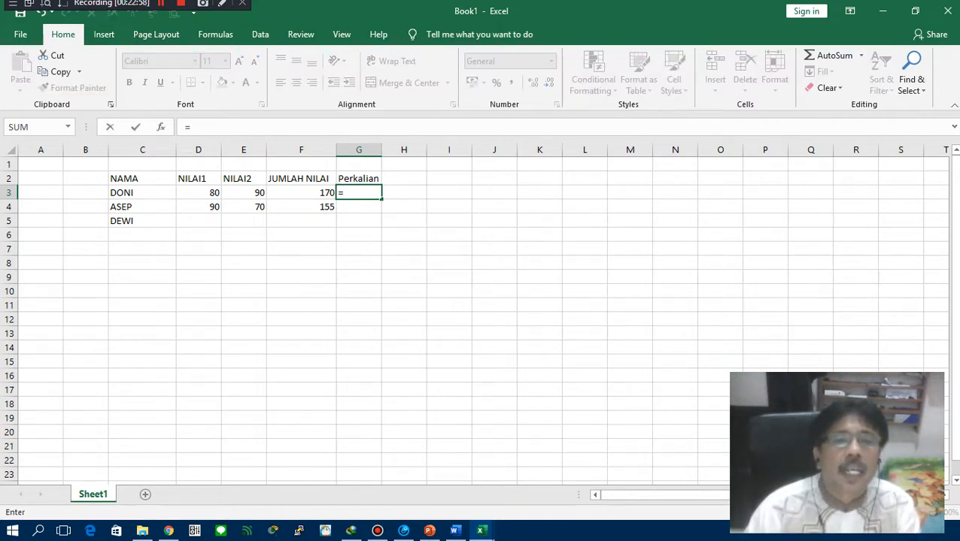
text(d)
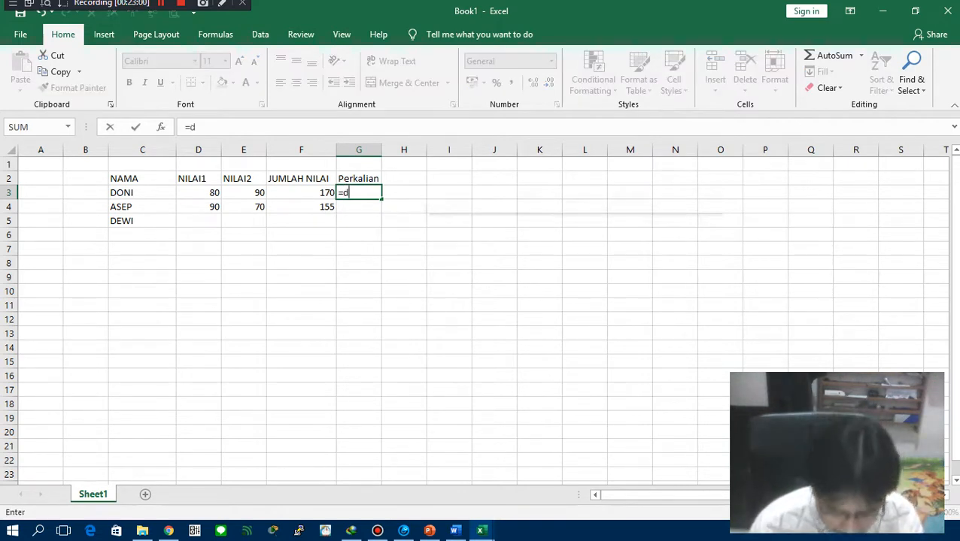
text(3*)
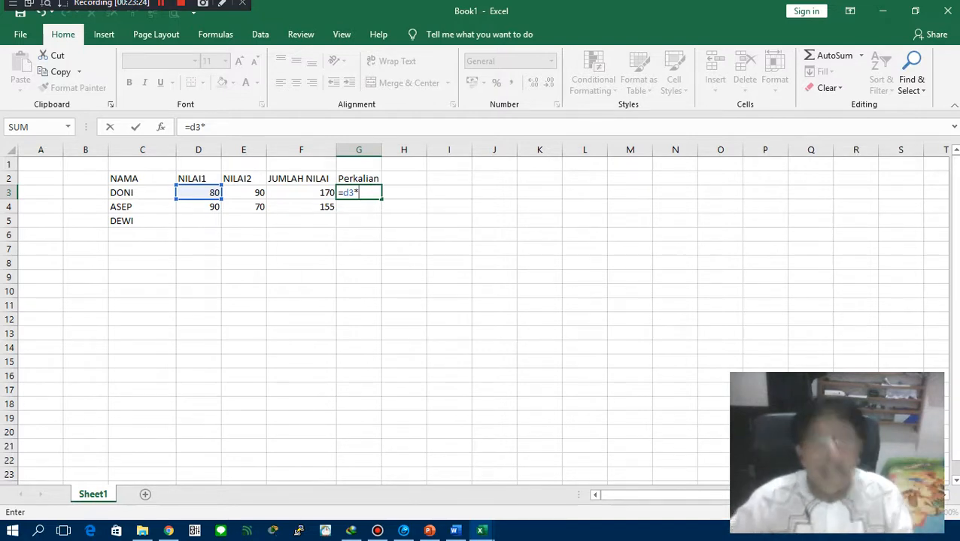
text(e)
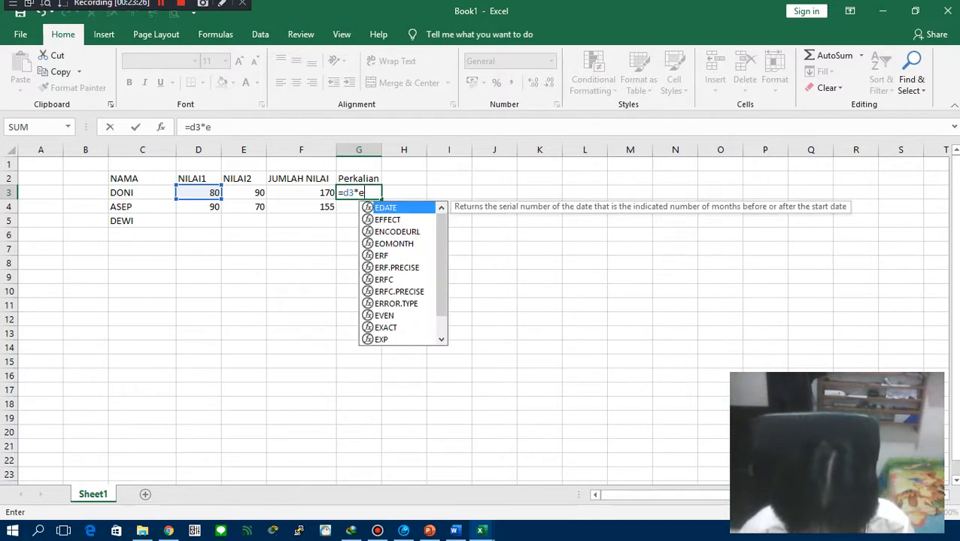
text(3)
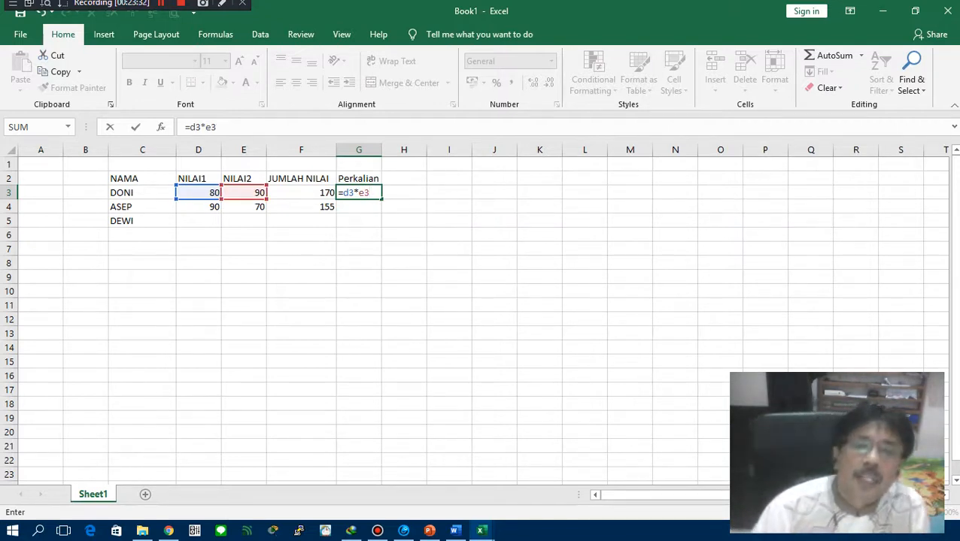
key(Return)
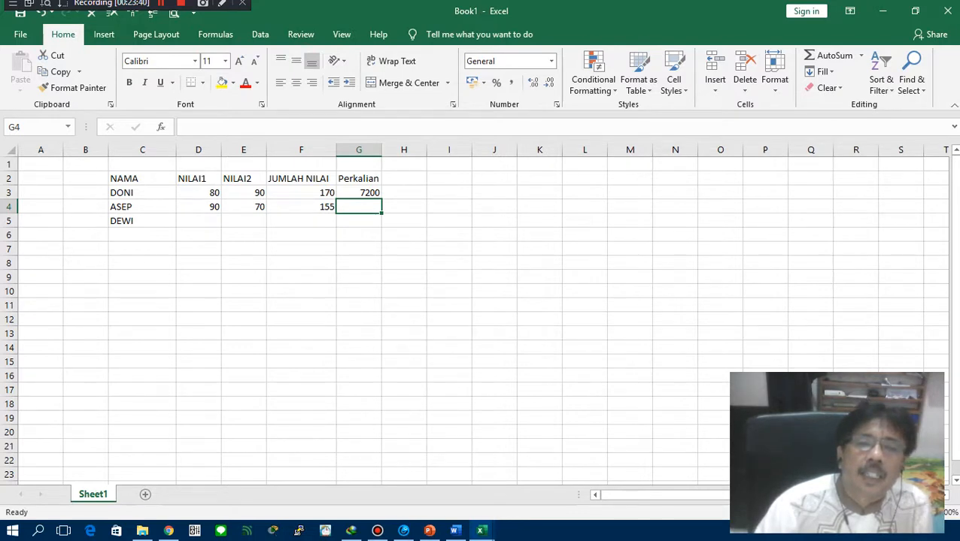
click(358, 193)
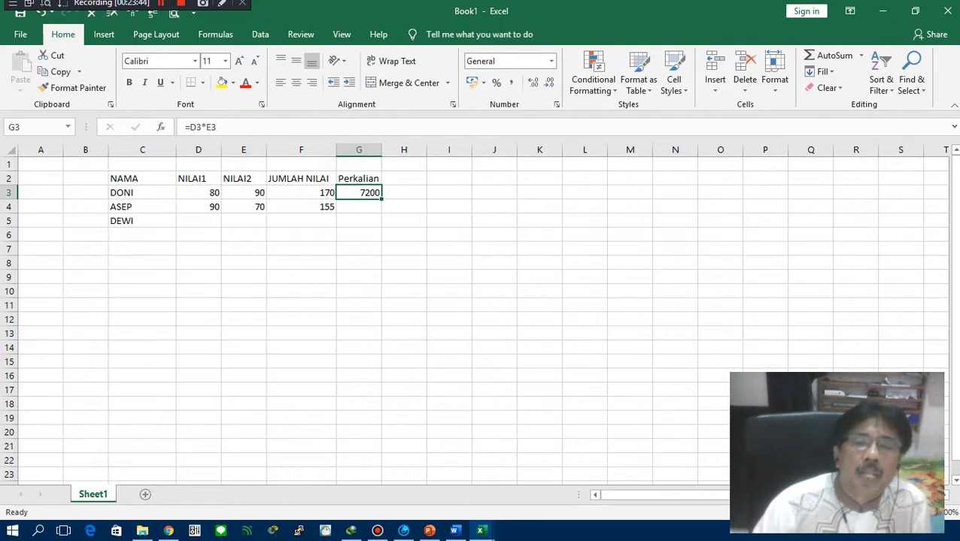
Change the first person's NILAI2 score in cell E3 to 5
click(244, 192)
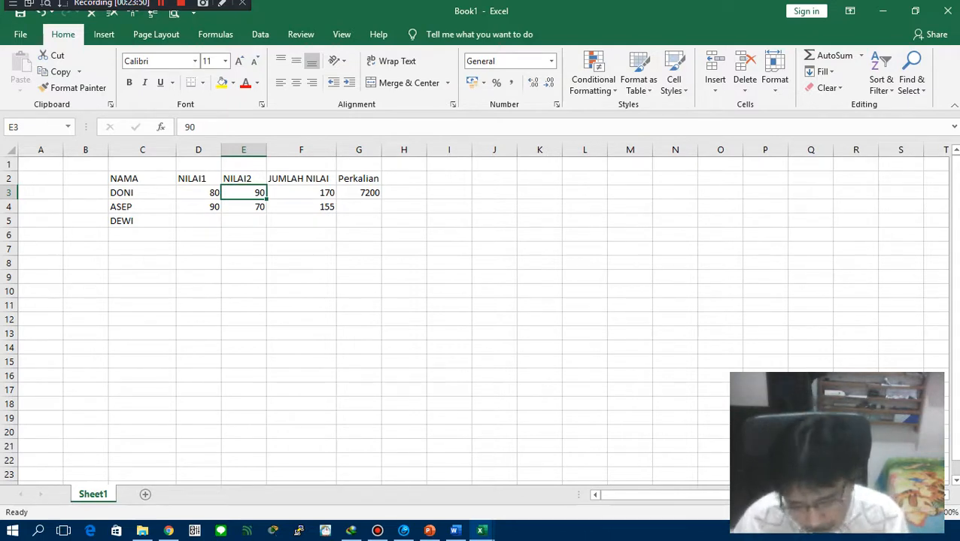
text(5)
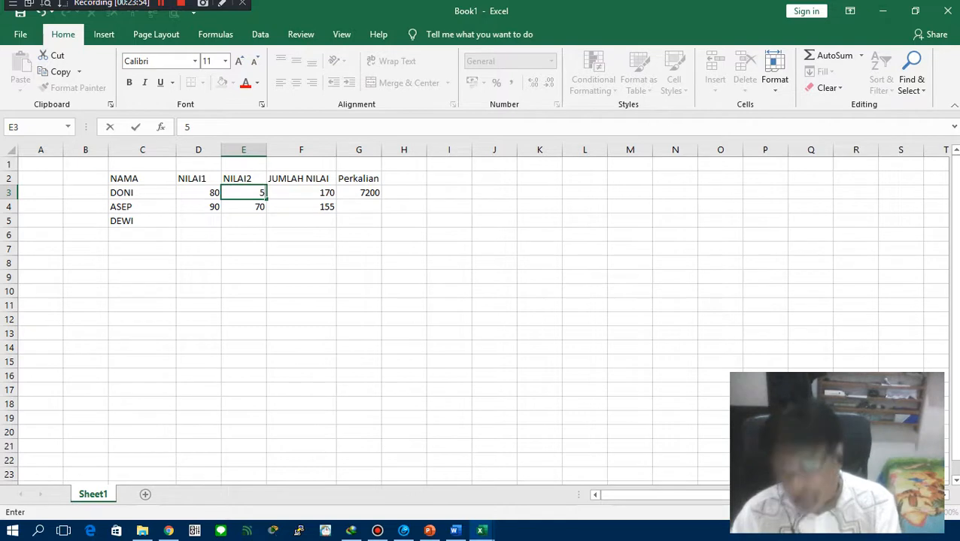
key(Return)
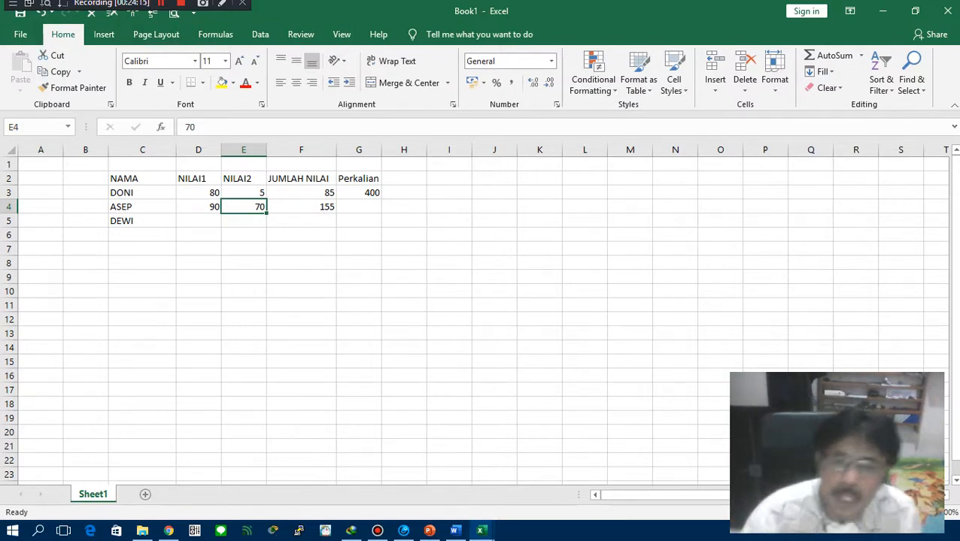
Add the column heading Pengurangan in cell H2
click(403, 178)
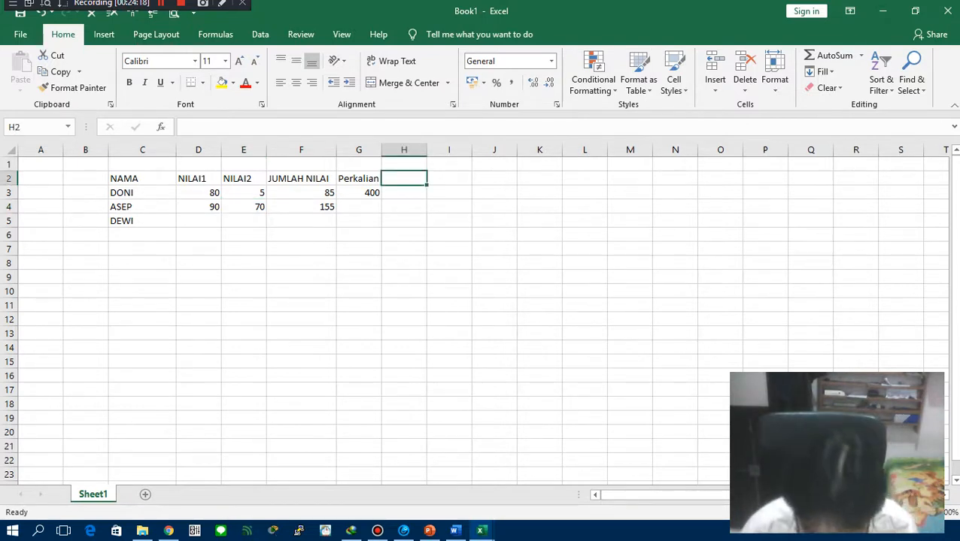
text(p)
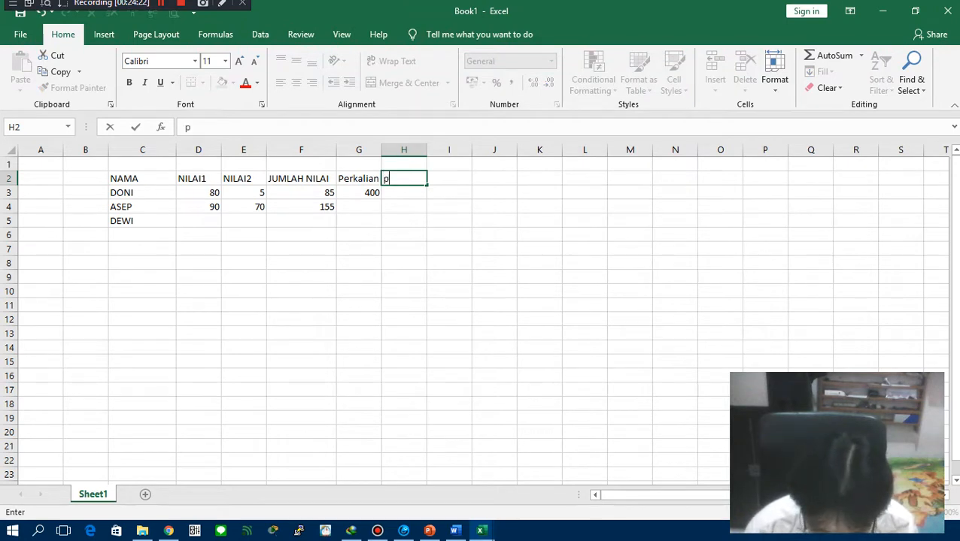
key(BackSpace)
text(Pen)
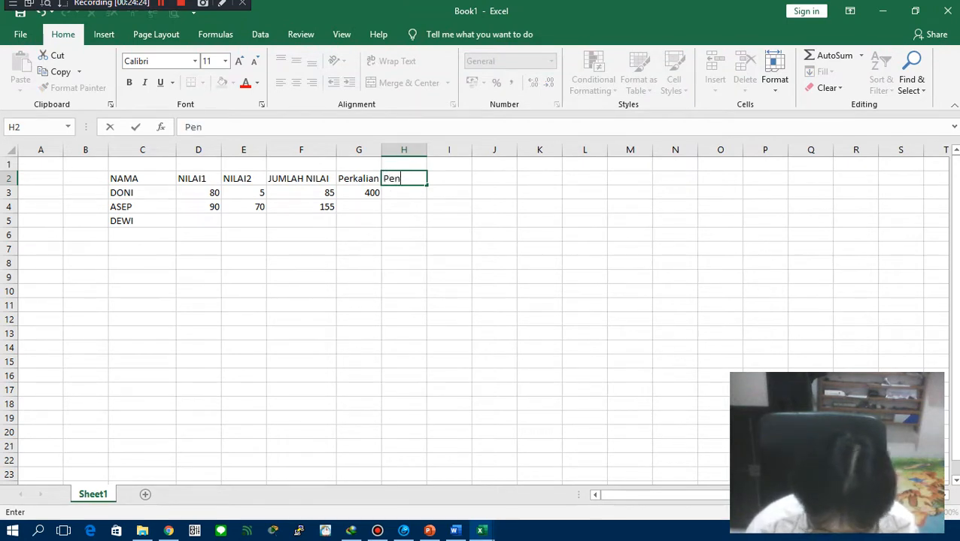
text(gurangan)
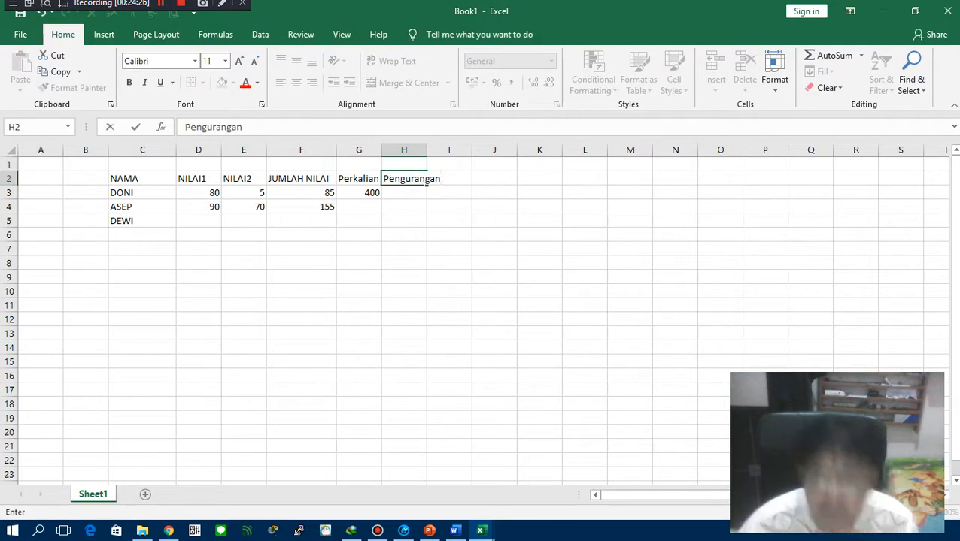
key(Return)
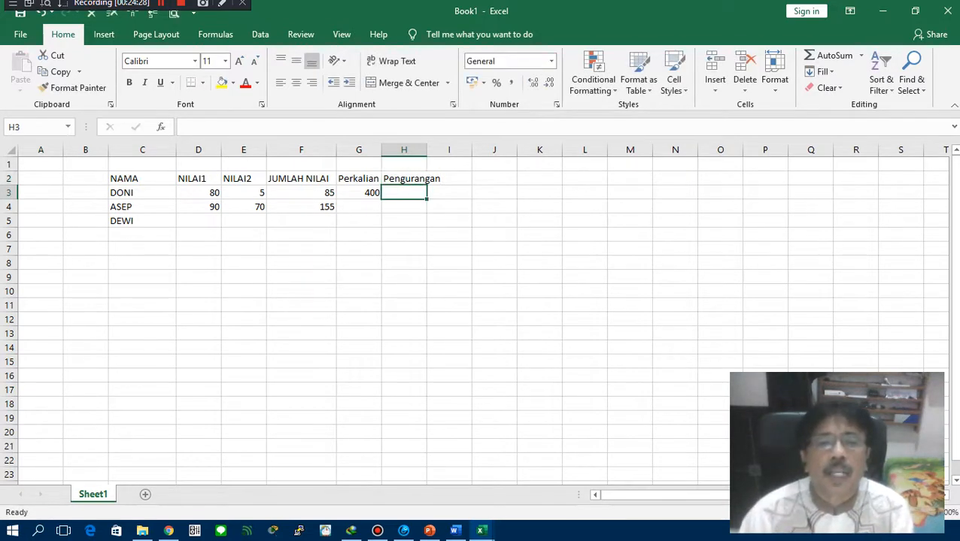
Subtract the first person's NILAI2 from NILAI1 in cell H3 with the formula =D3-E3
text(=)
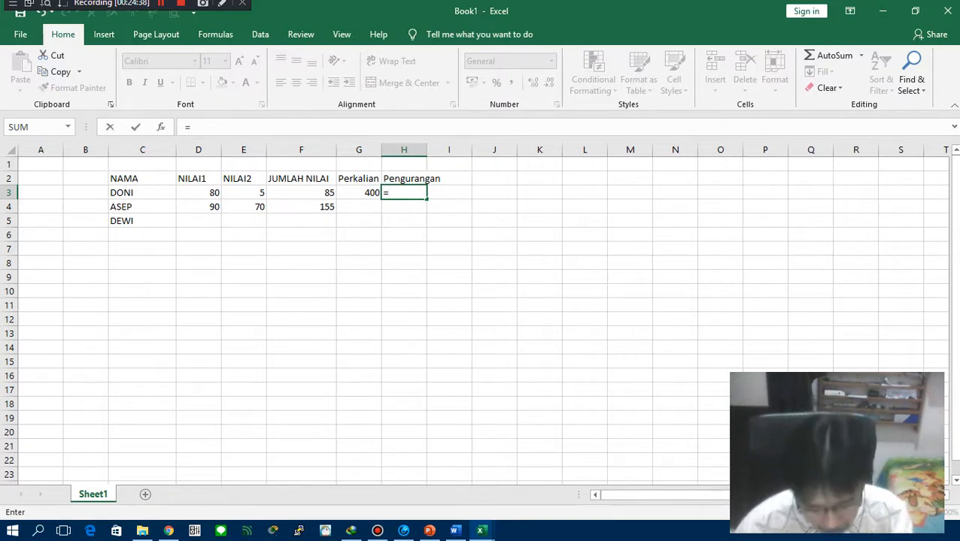
text(D)
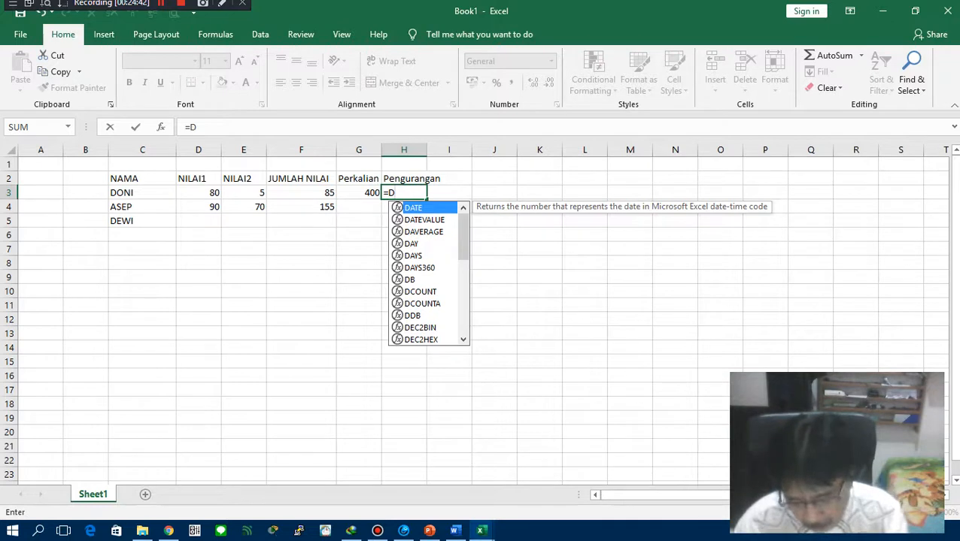
text(3-E)
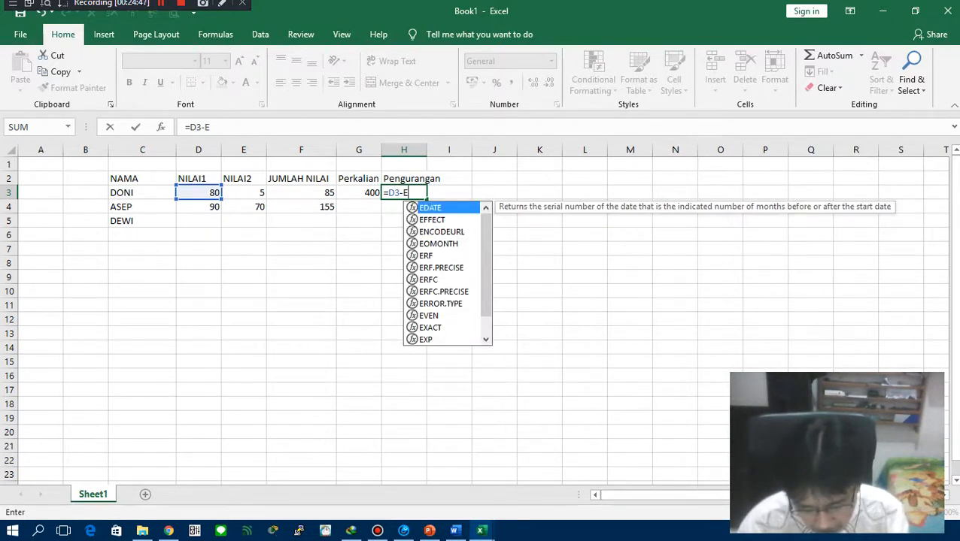
text(3)
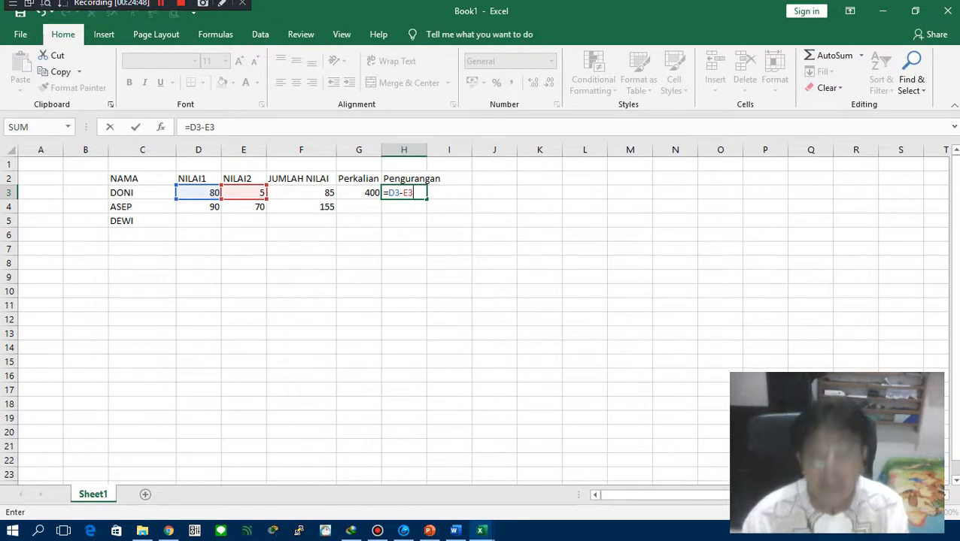
key(Return)
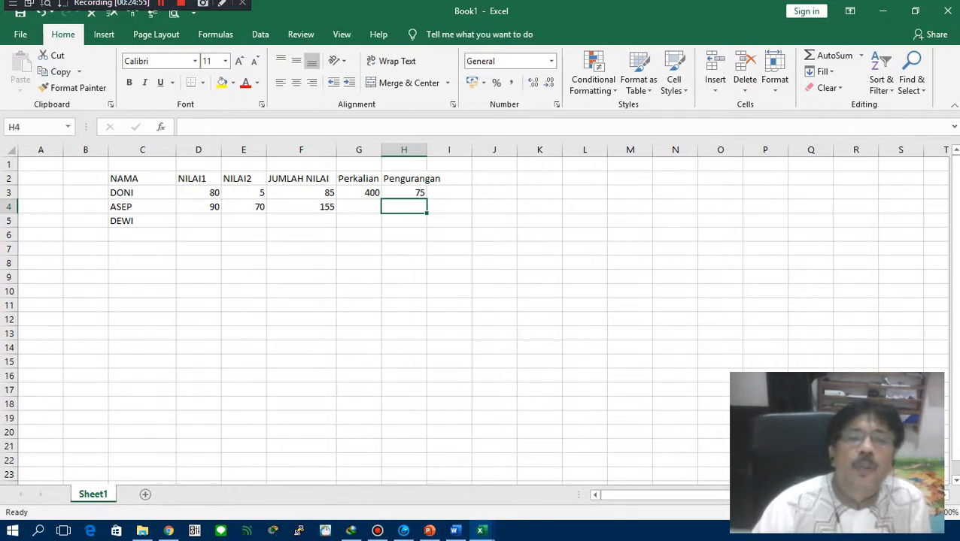
Change the first person's NILAI1 score in cell D3 to 100
click(198, 192)
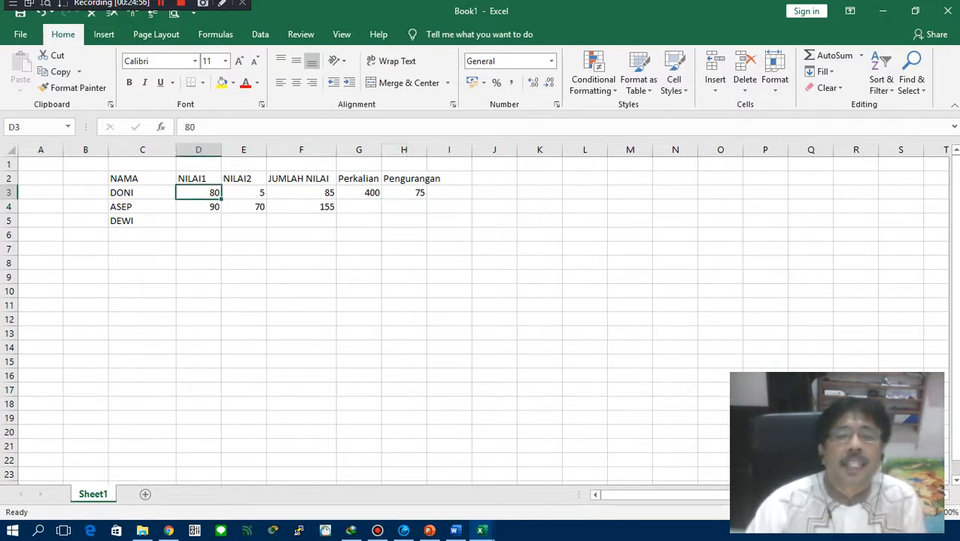
text(100)
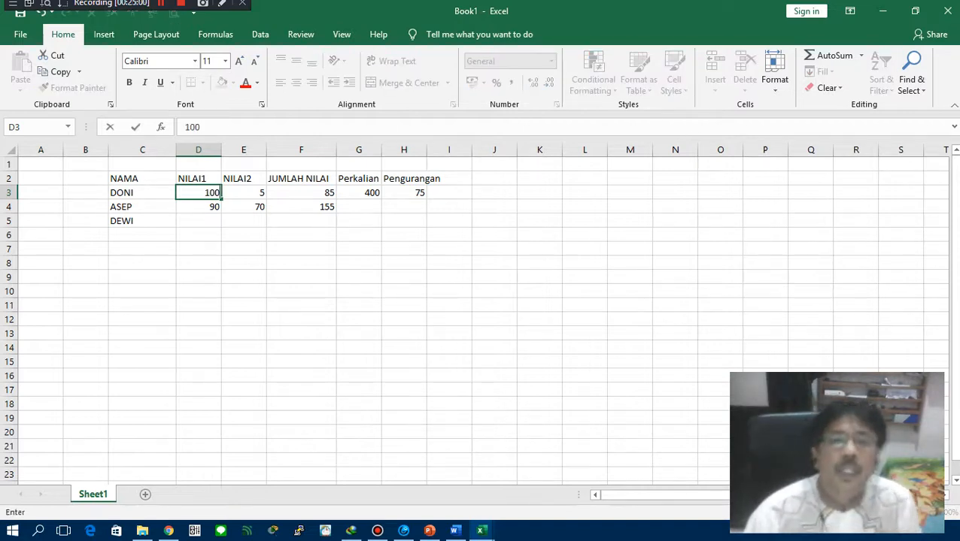
click(449, 234)
Clear the second person's NILAI1, NILAI2 and JUMLAH NILAI entries in cells D4:F4
drag(198, 207, 301, 221)
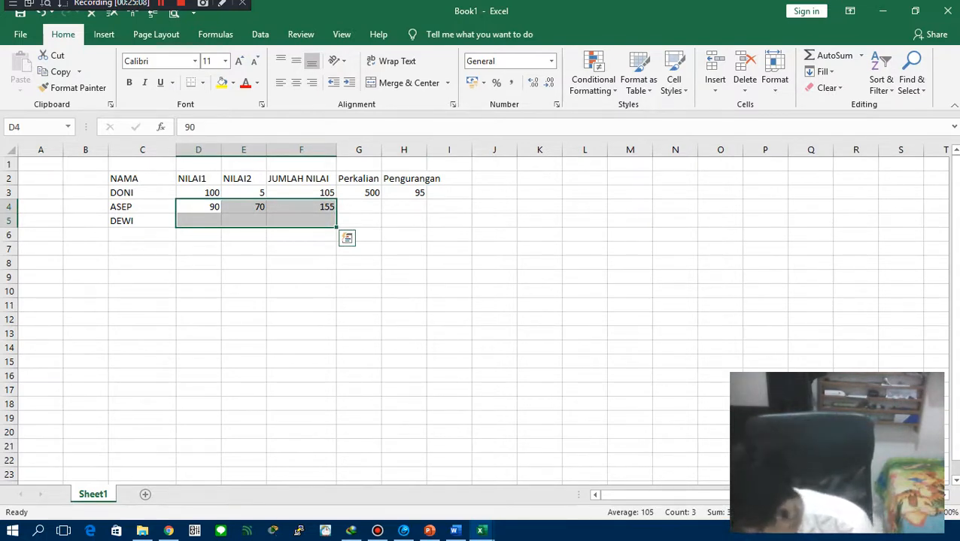
text(,)
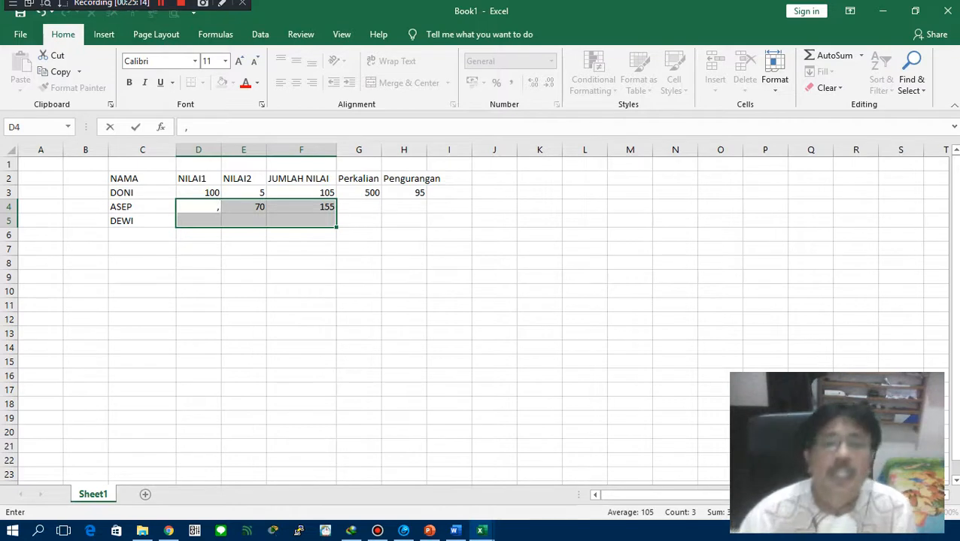
click(244, 277)
drag(199, 207, 302, 207)
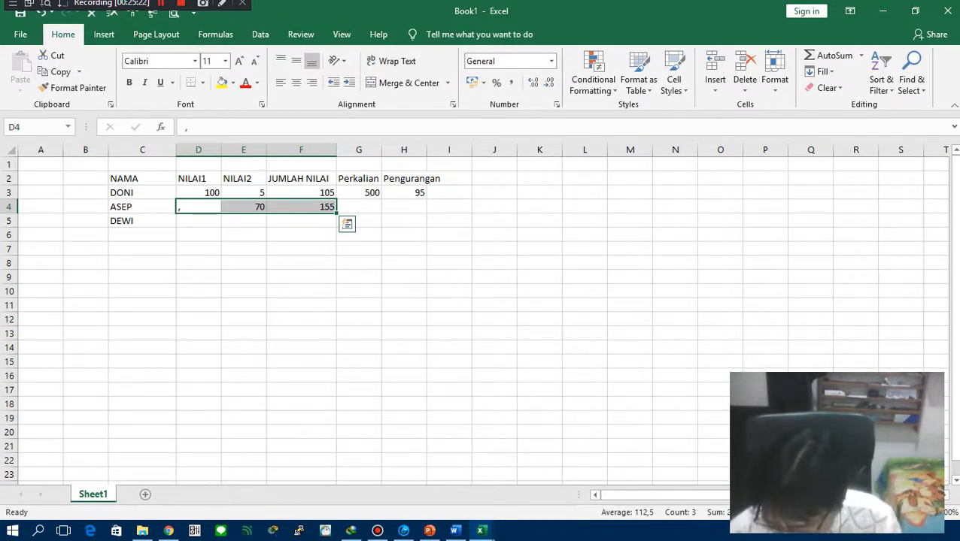
key(Delete)
click(301, 249)
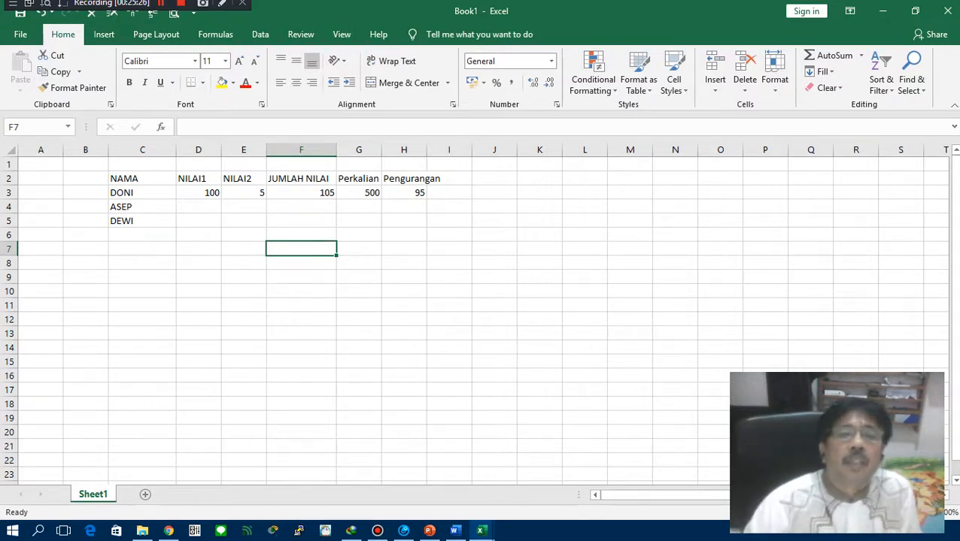
Add the column heading Pembagian in cell I2
click(449, 178)
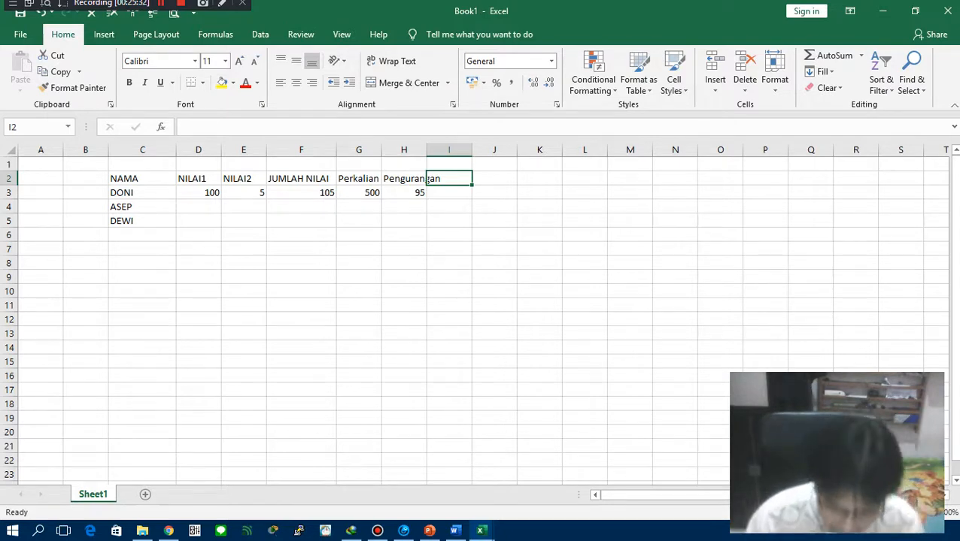
text(pEMBA)
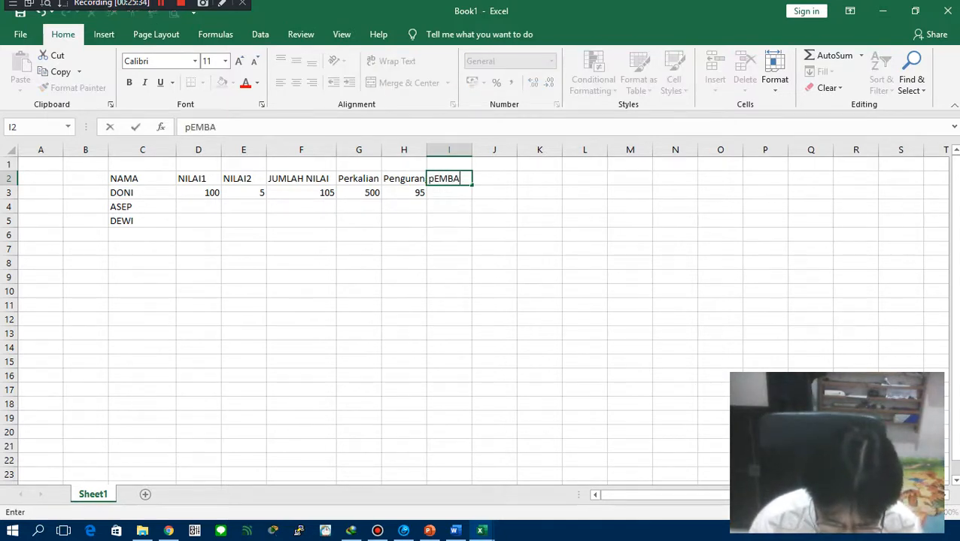
text(GIAN)
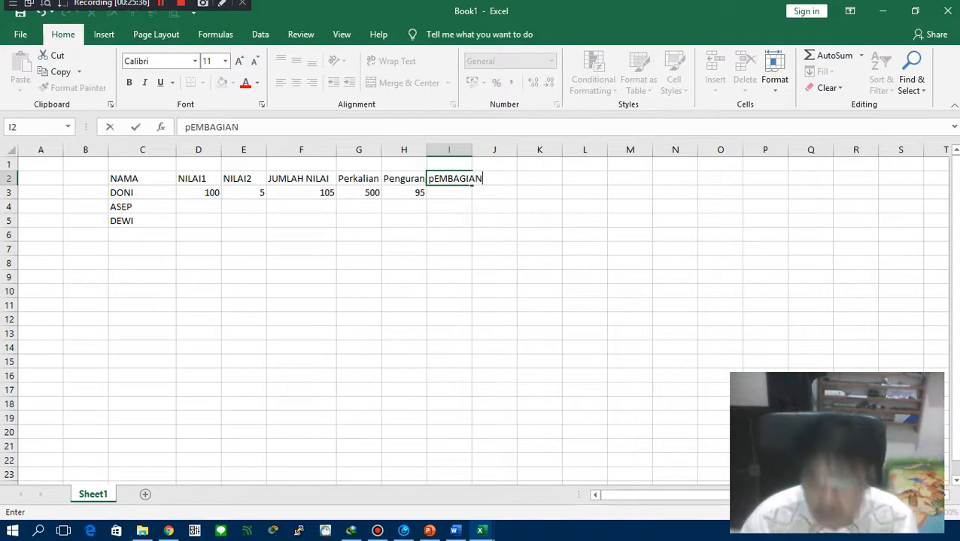
key(Return)
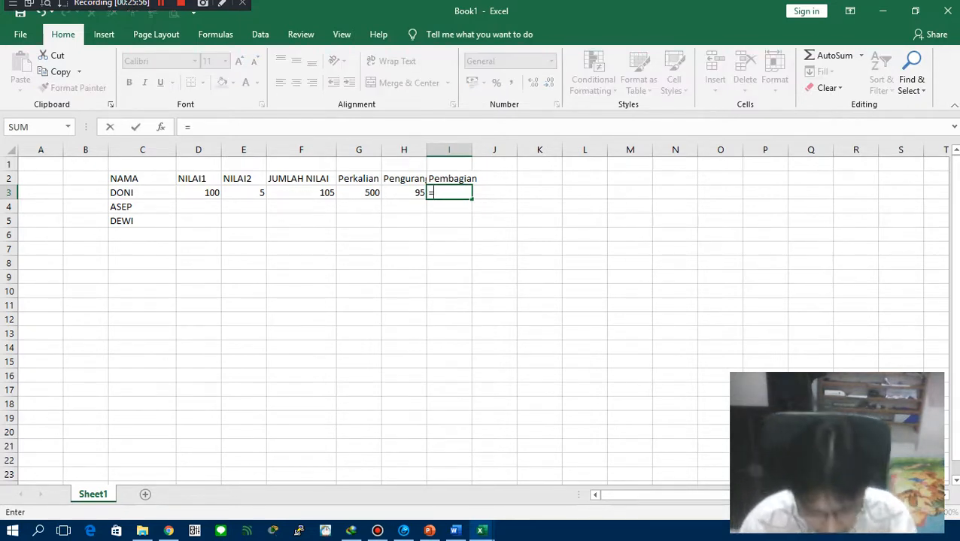
Divide the first person's NILAI1 by NILAI2 in cell I3 with the formula =D3/E3
text(d3)
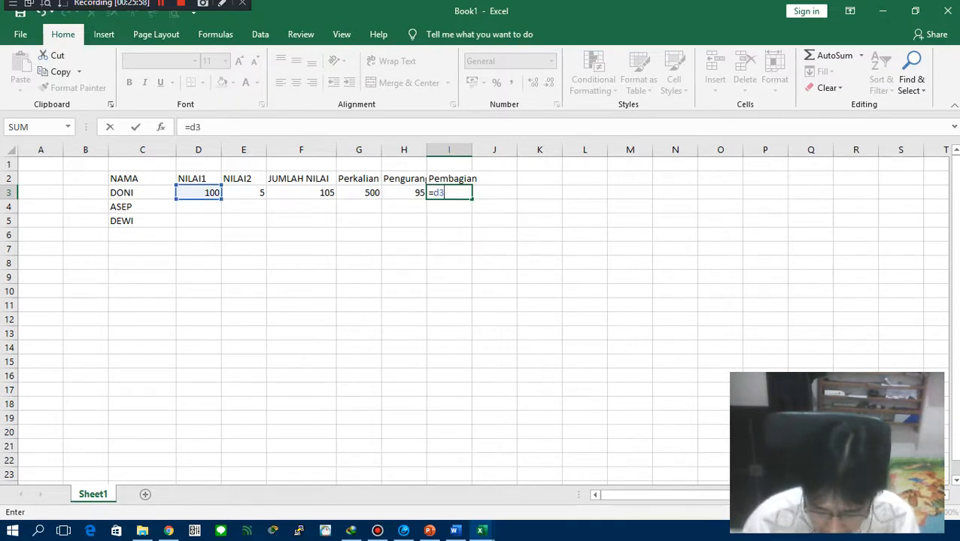
text(/)
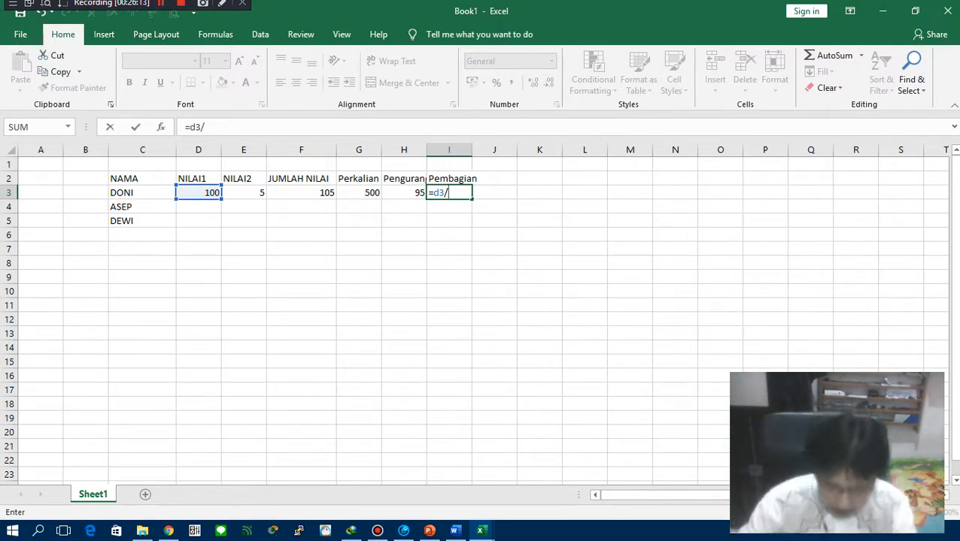
text(e3)
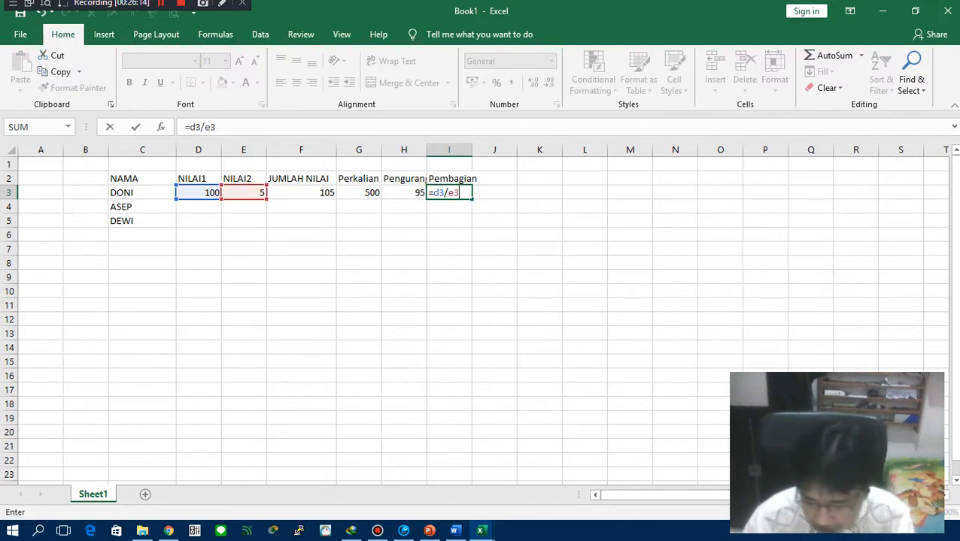
key(Return)
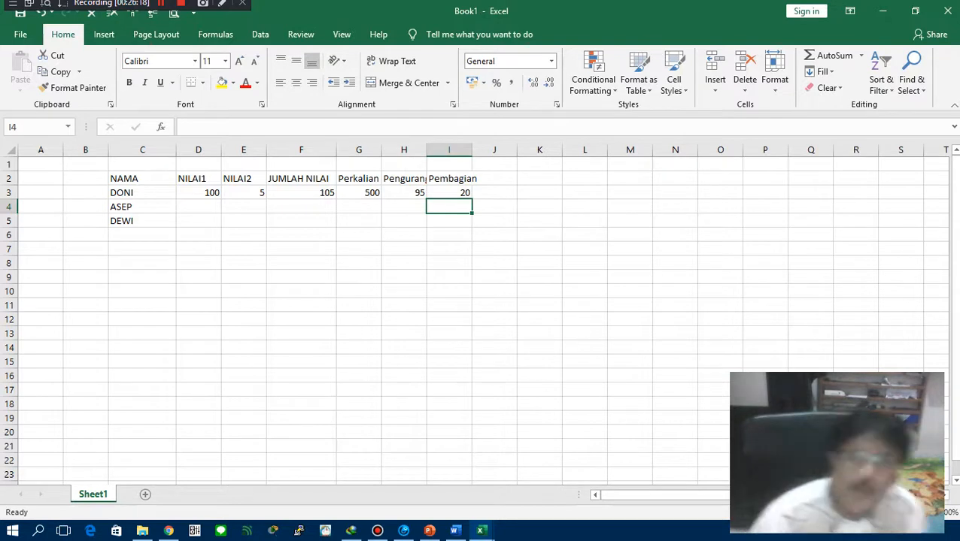
click(449, 193)
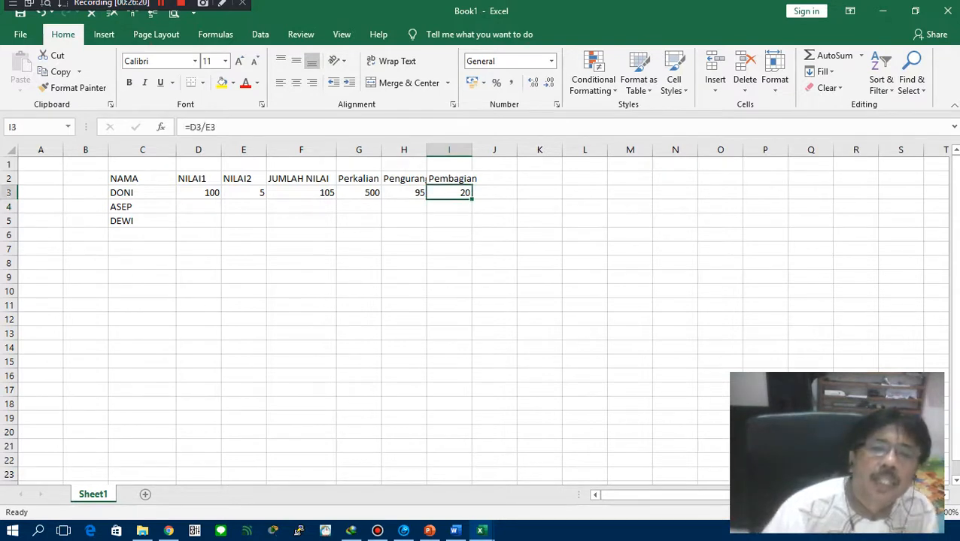
Change the first person's NILAI2 score in cell E3 to 8
click(198, 192)
click(243, 193)
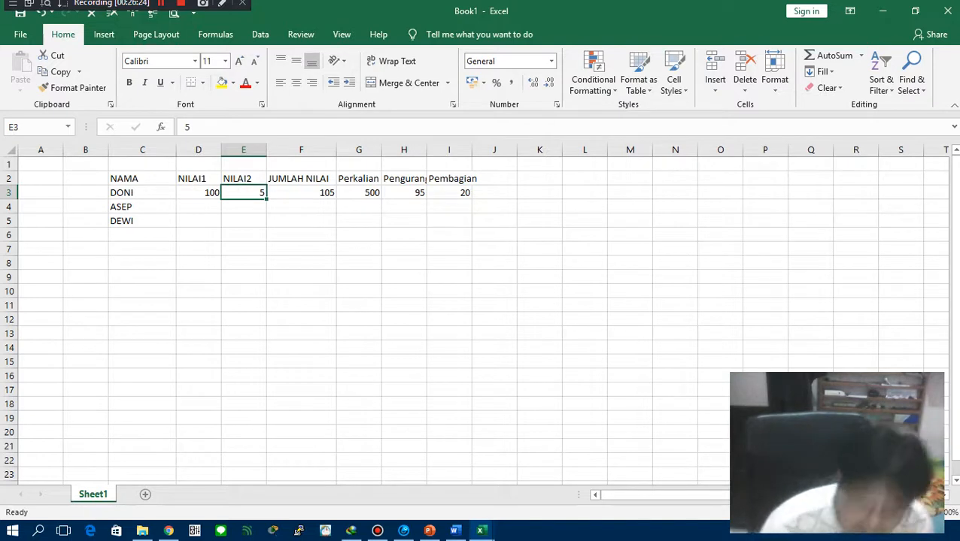
text(8)
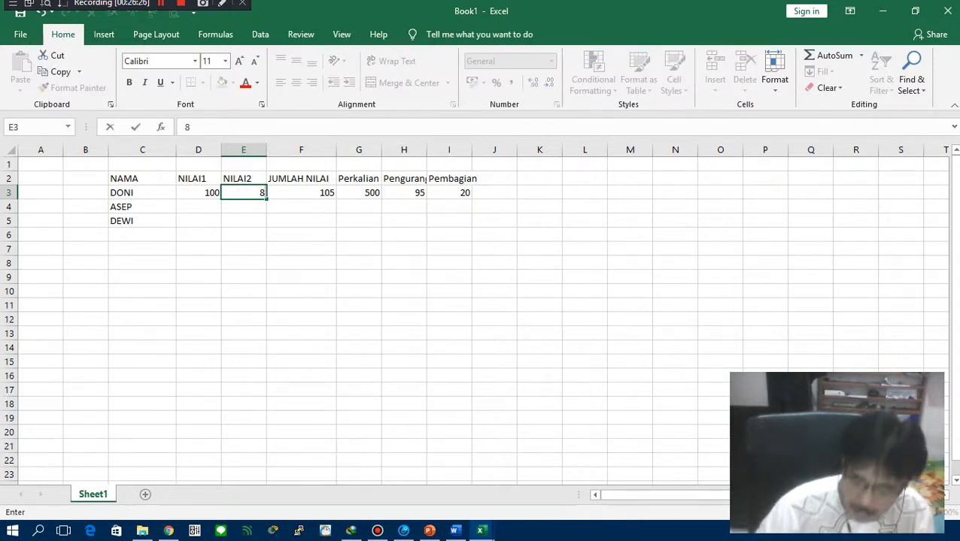
key(Return)
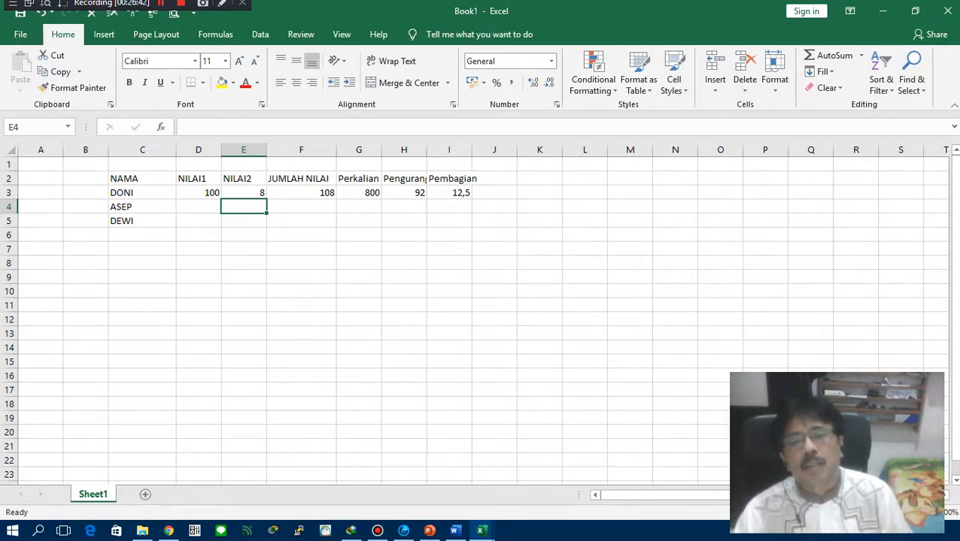
Add the column heading Rata-rata in cell J2
click(494, 179)
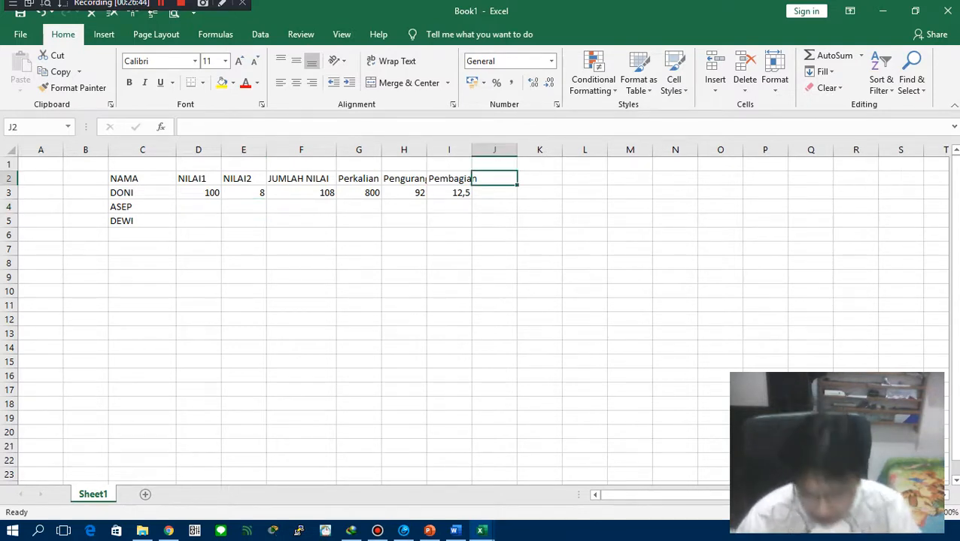
text(Rat)
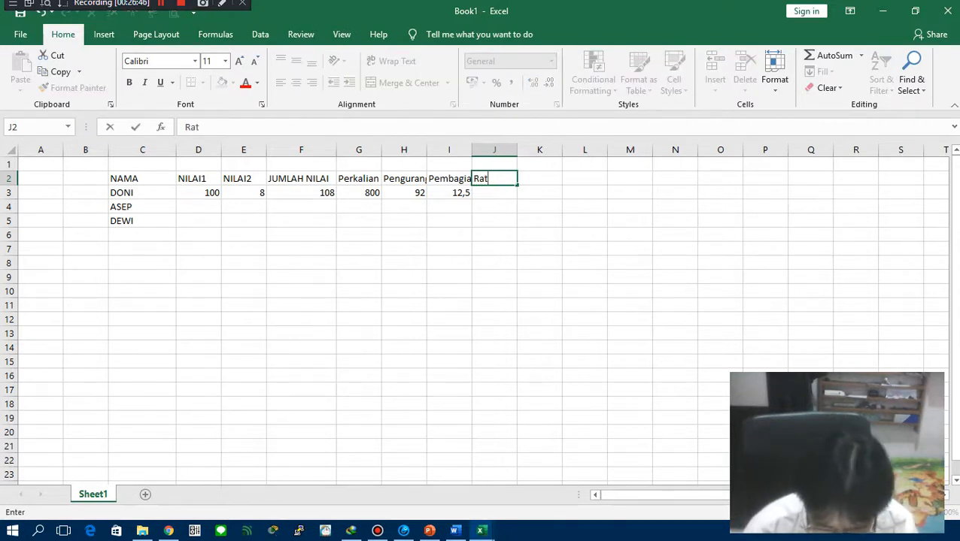
text(a-rata)
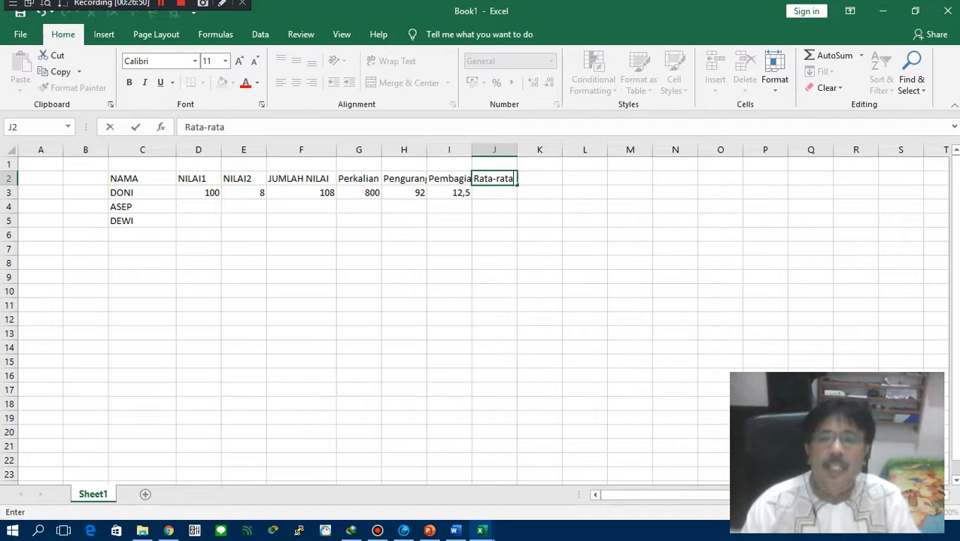
key(Return)
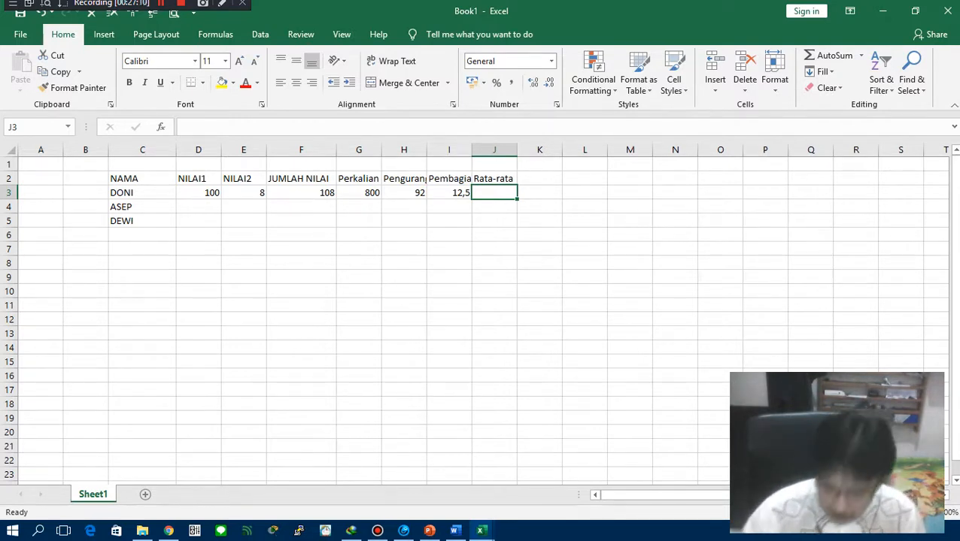
Average the first person's NILAI1 and NILAI2 scores in cell J3 with the formula =AVERAGE(D3:E3)
text(=)
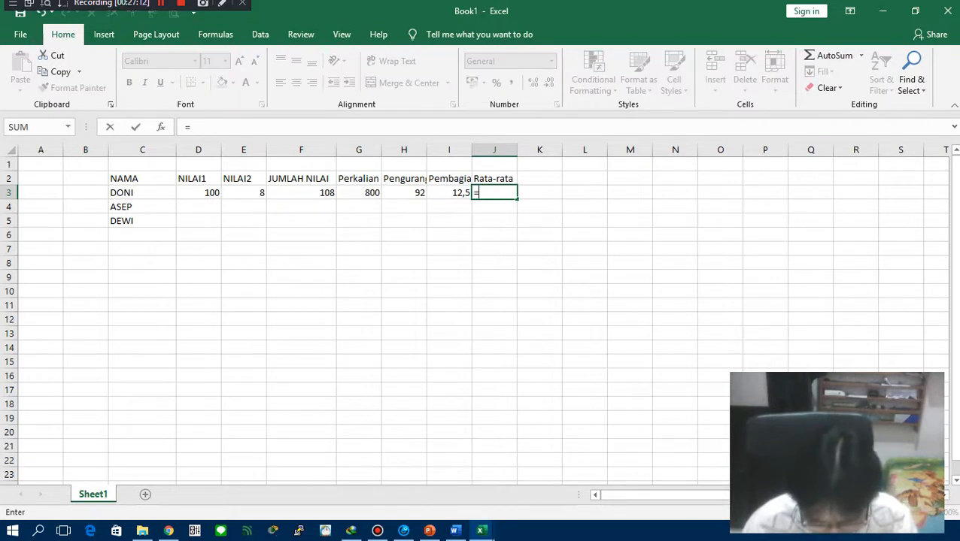
text(ave)
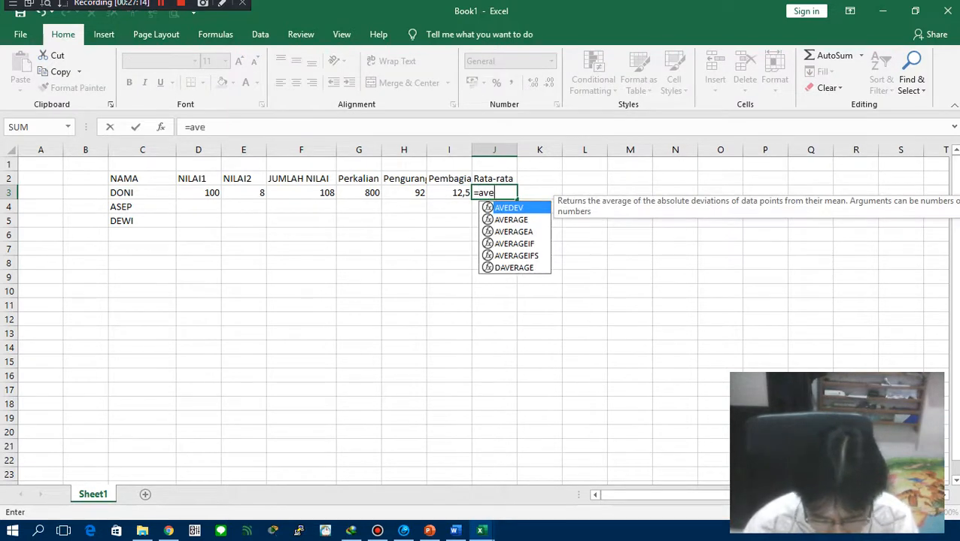
text(reage)
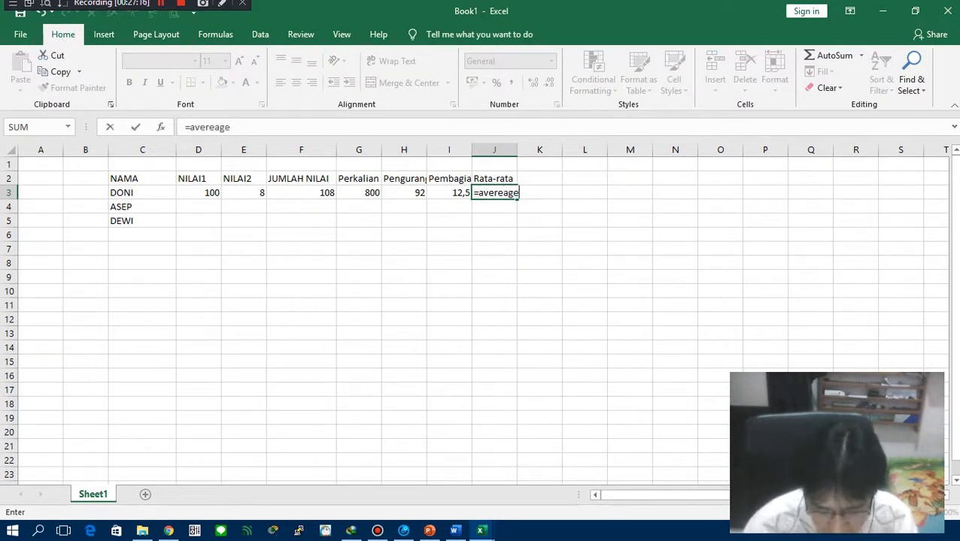
text(()
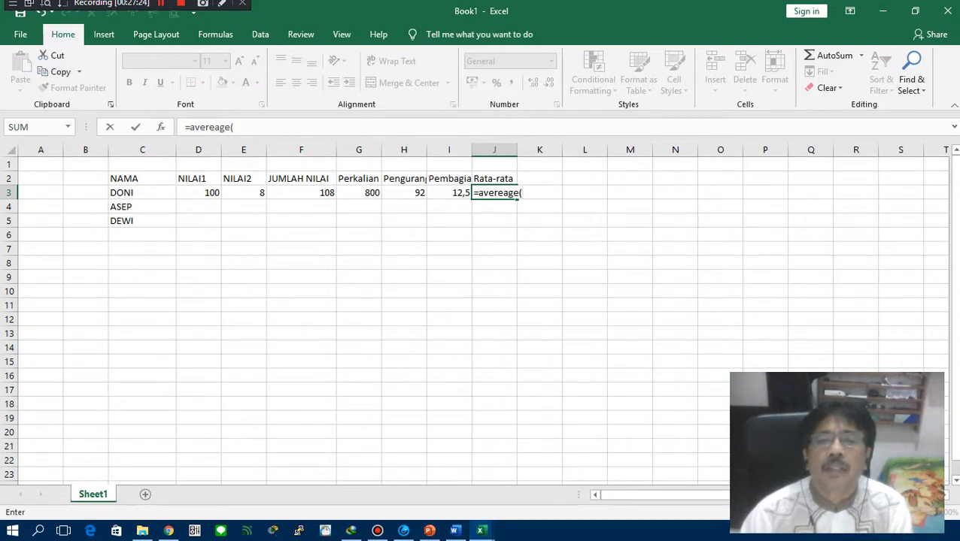
click(502, 193)
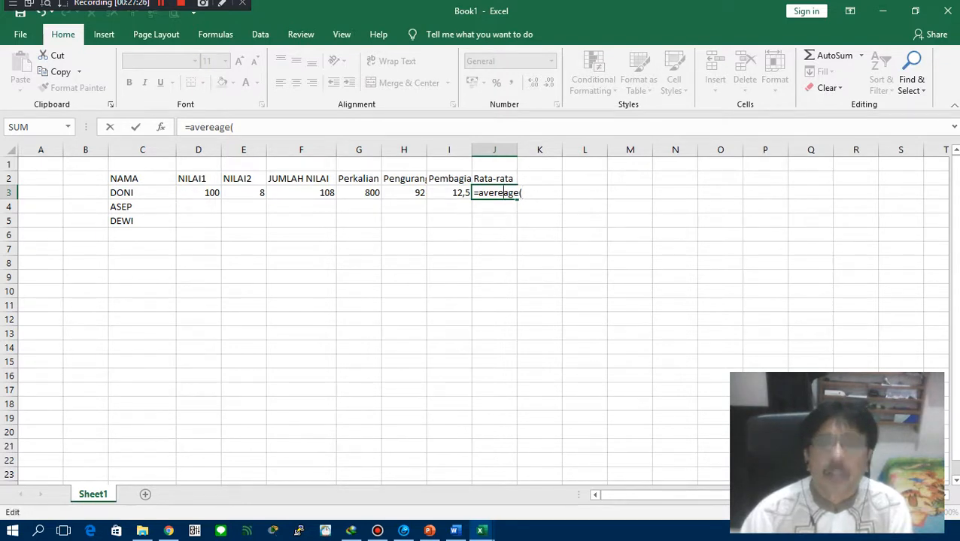
key(BackSpace)
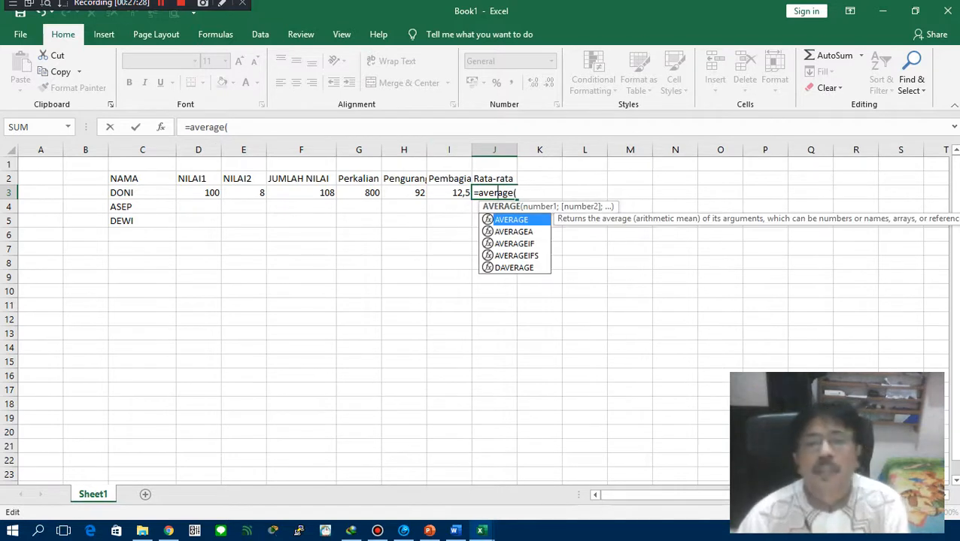
click(515, 193)
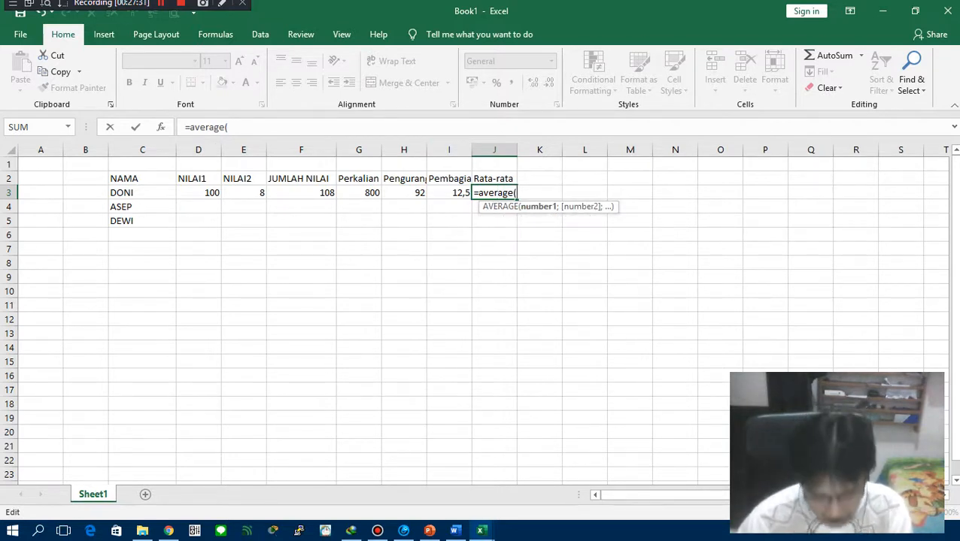
text(d3:)
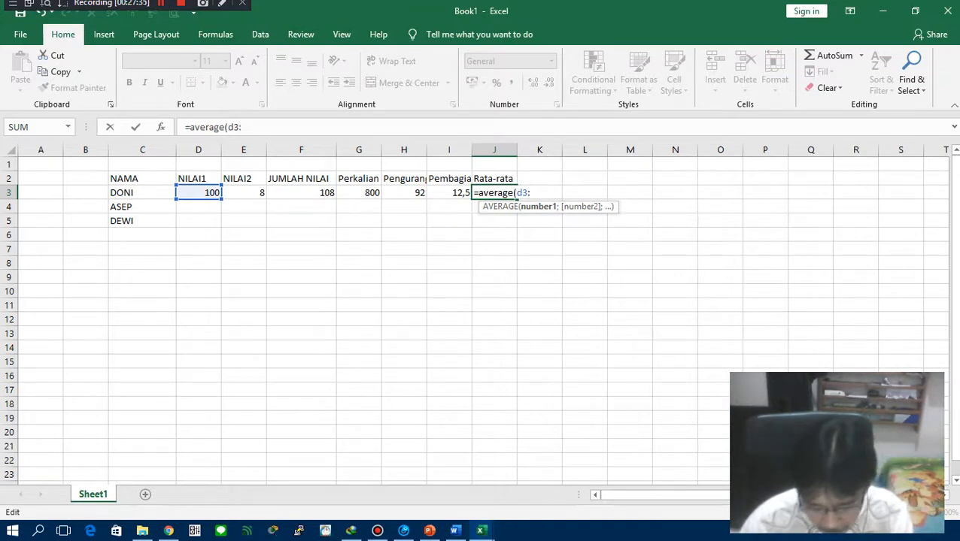
text(e3)
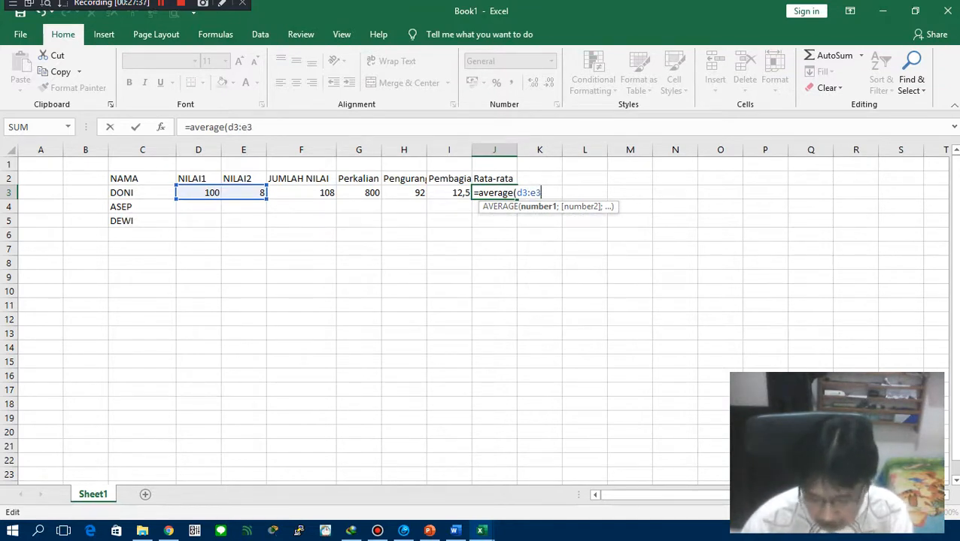
text())
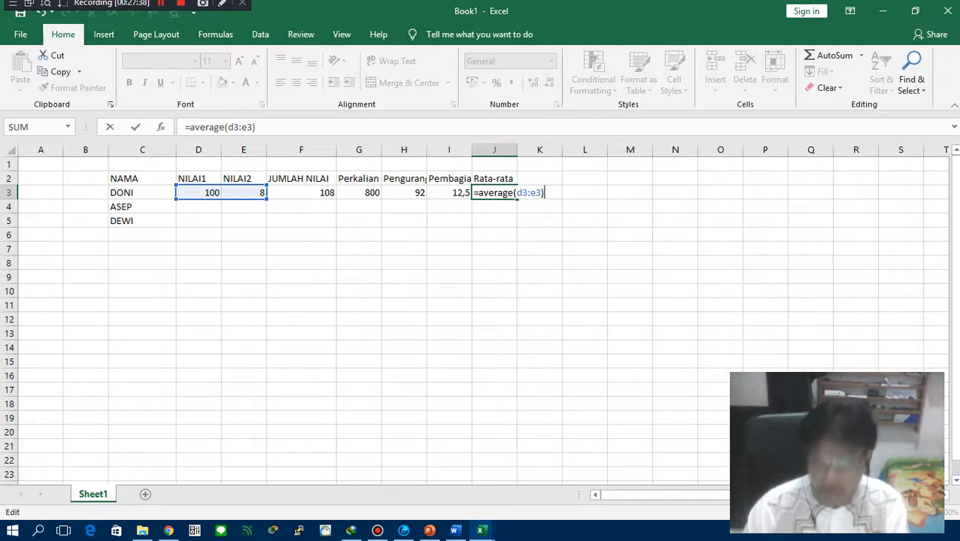
key(Return)
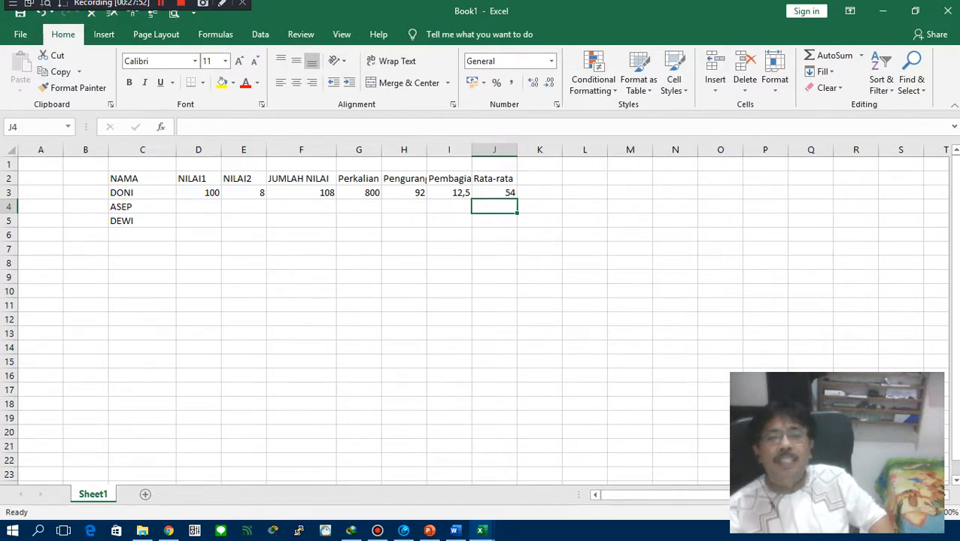
Change the first person's NILAI2 score in cell E3 to 50
click(244, 193)
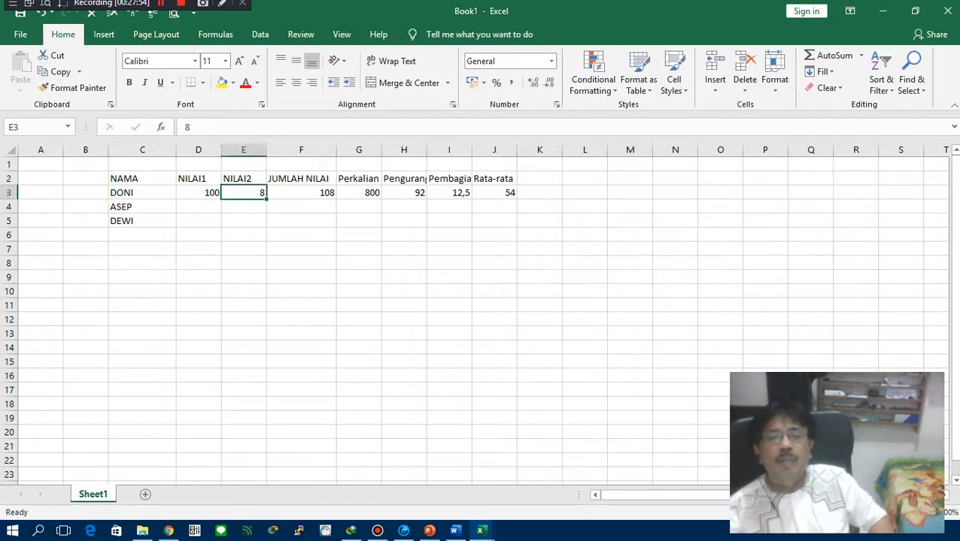
text(50)
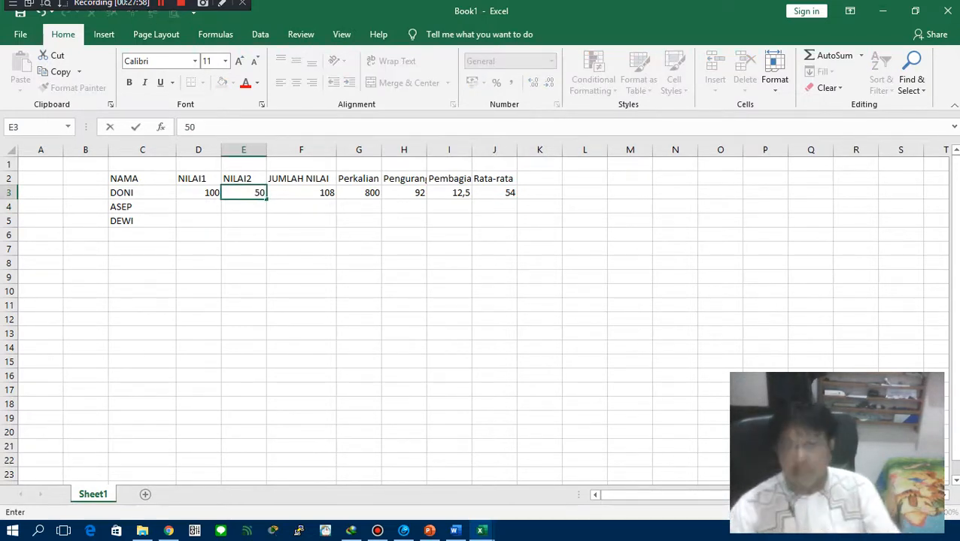
key(Return)
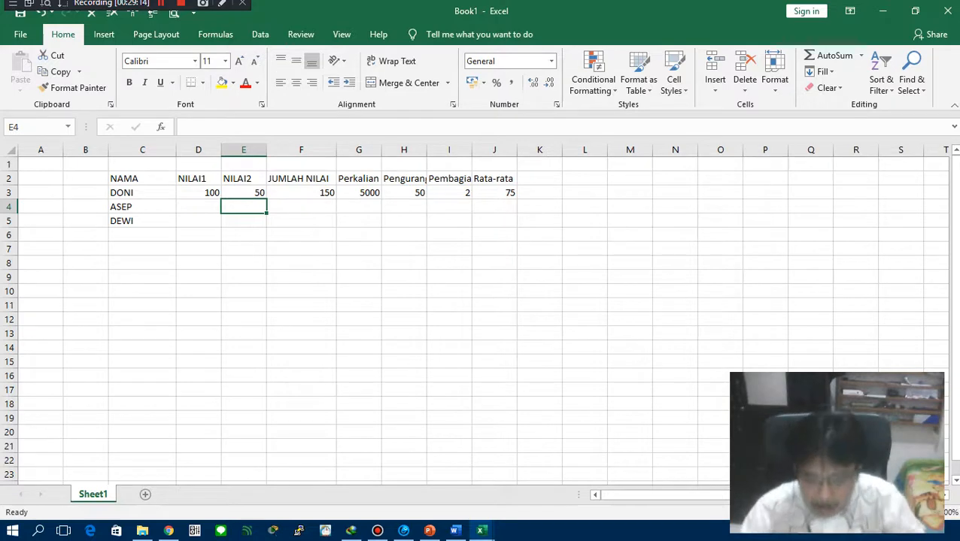
Switch to the Word document Rumus dalam Microsoft Excel
key(alt+Tab)
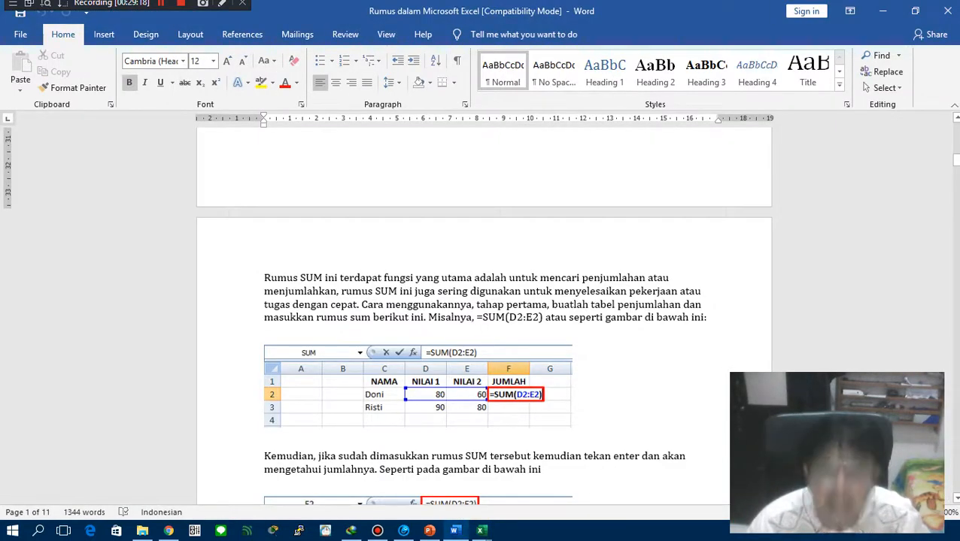
Review the document's illustrated SUM, AVERAGE, AND, NOT and OR formula examples and return to the list of Excel functions on the first page
scroll(482, 316, down, 4)
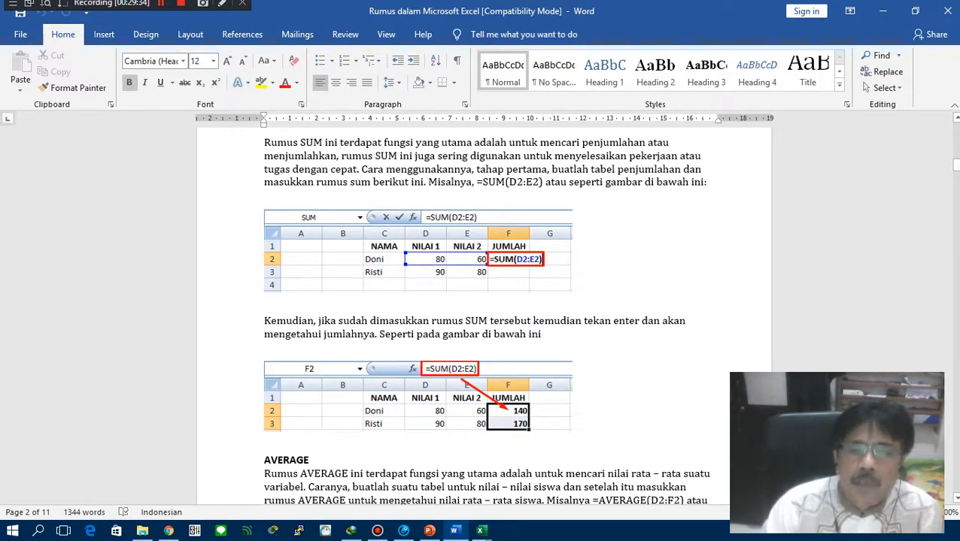
scroll(481, 316, down, 6)
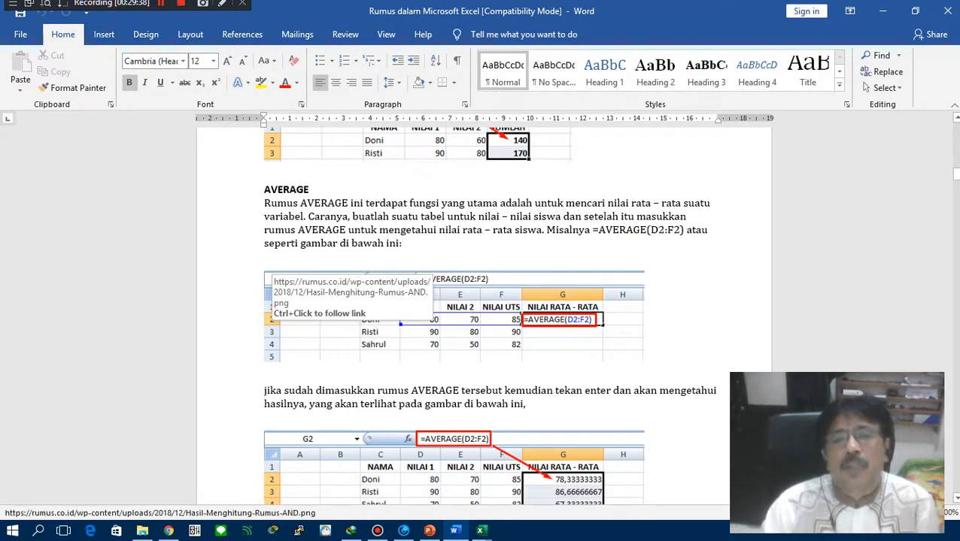
scroll(401, 323, down, 5)
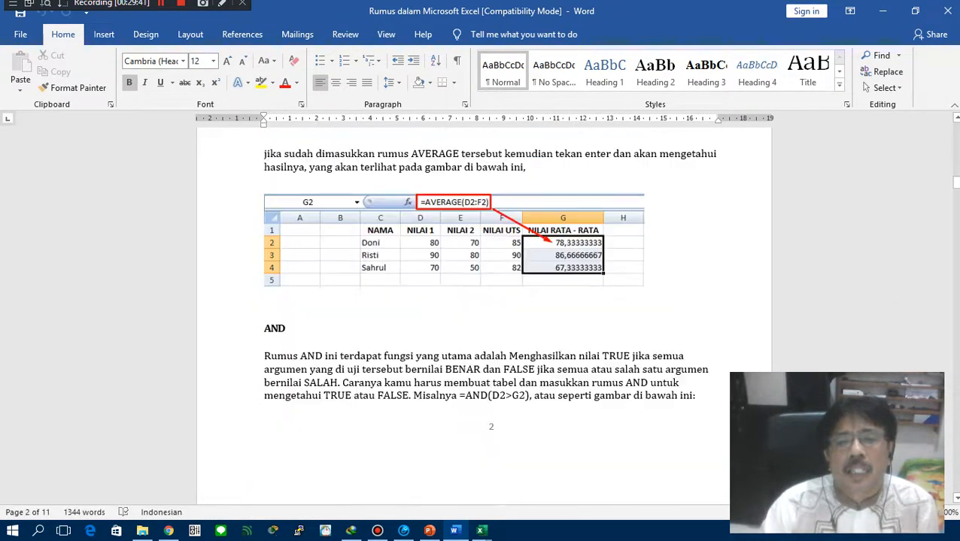
scroll(481, 316, down, 8)
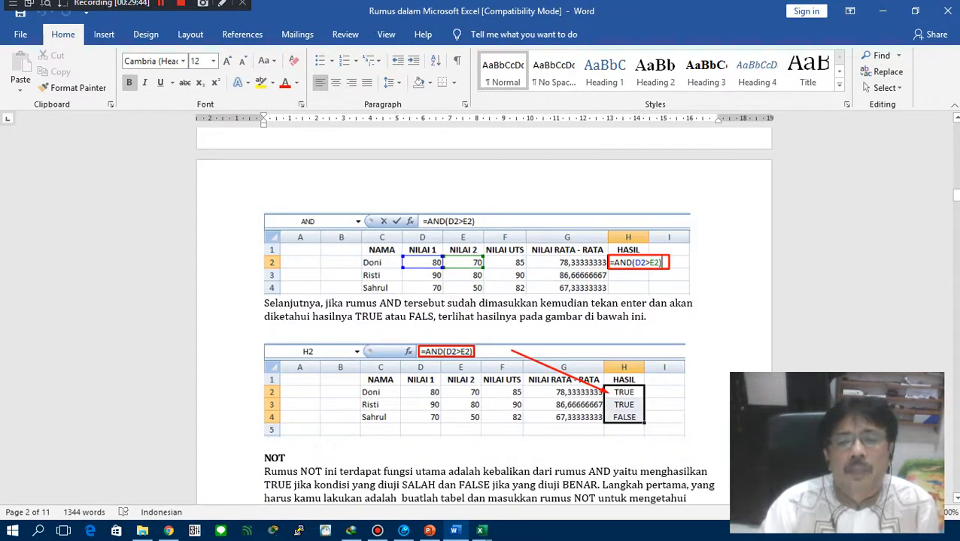
scroll(481, 316, down, 15)
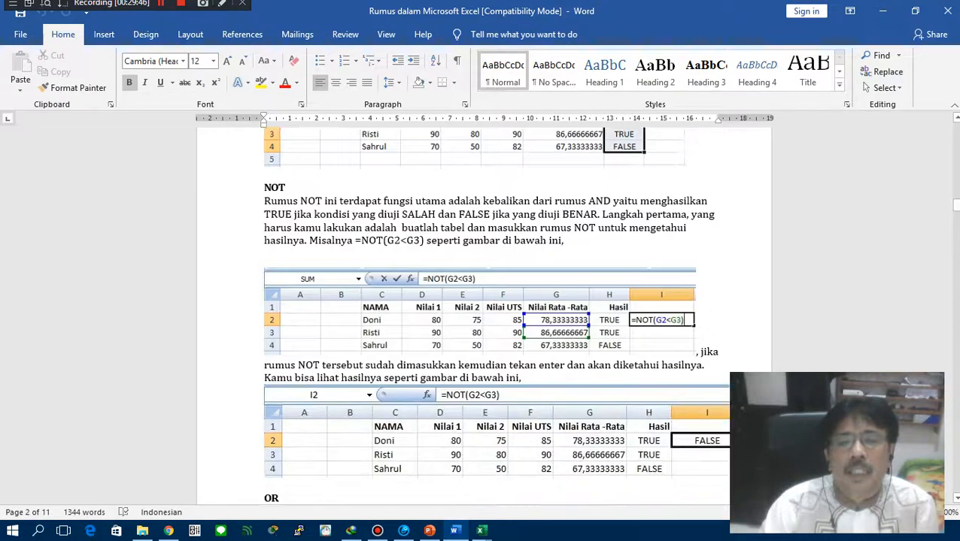
scroll(482, 316, down, 3)
scroll(481, 316, up, 10)
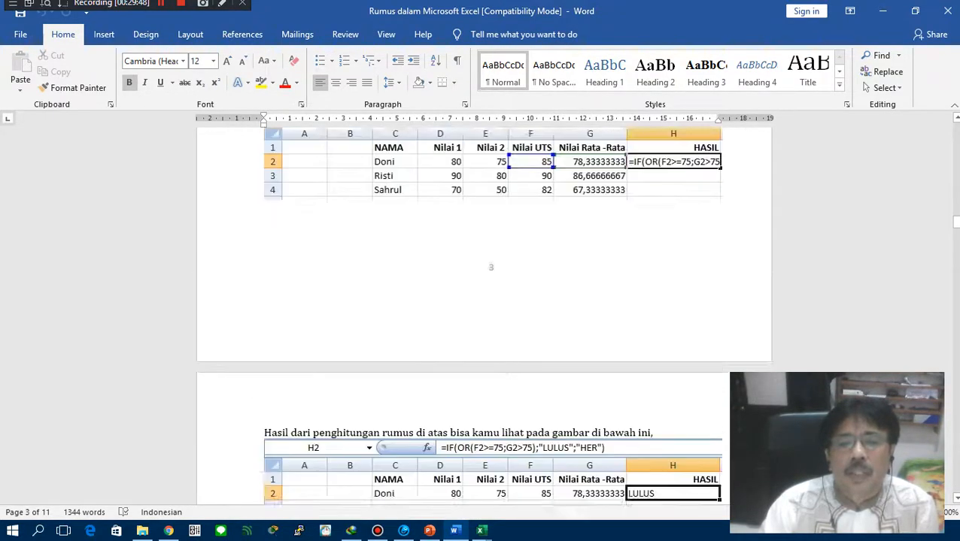
scroll(481, 316, up, 10)
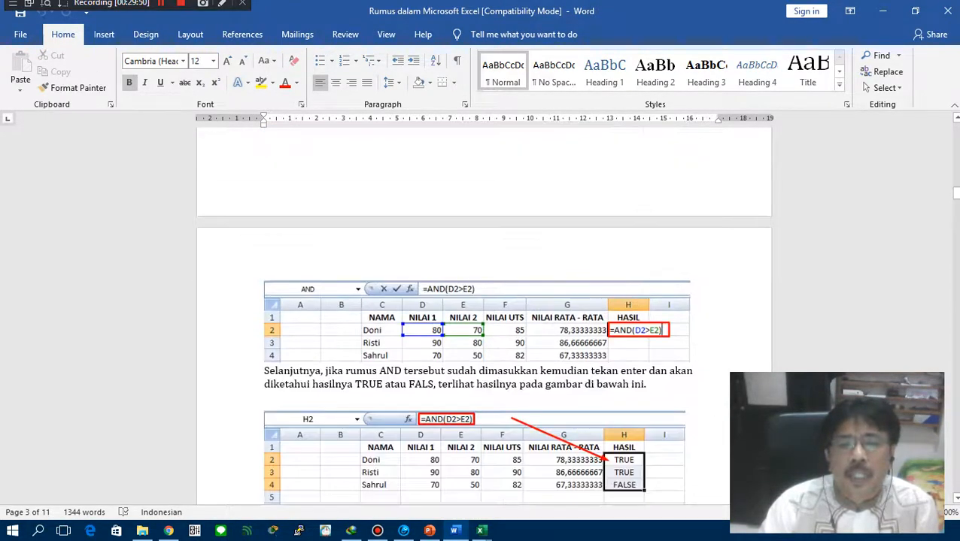
scroll(482, 316, up, 12)
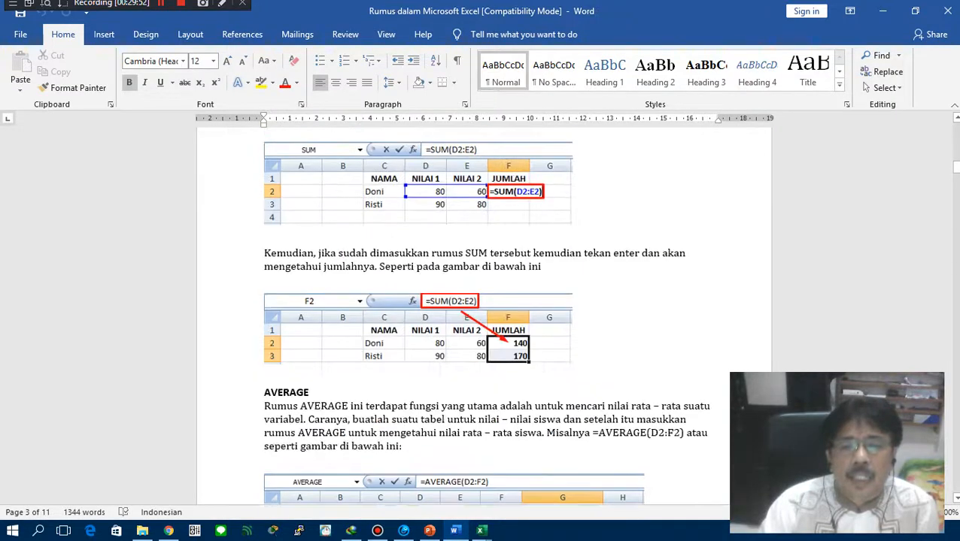
scroll(482, 316, up, 10)
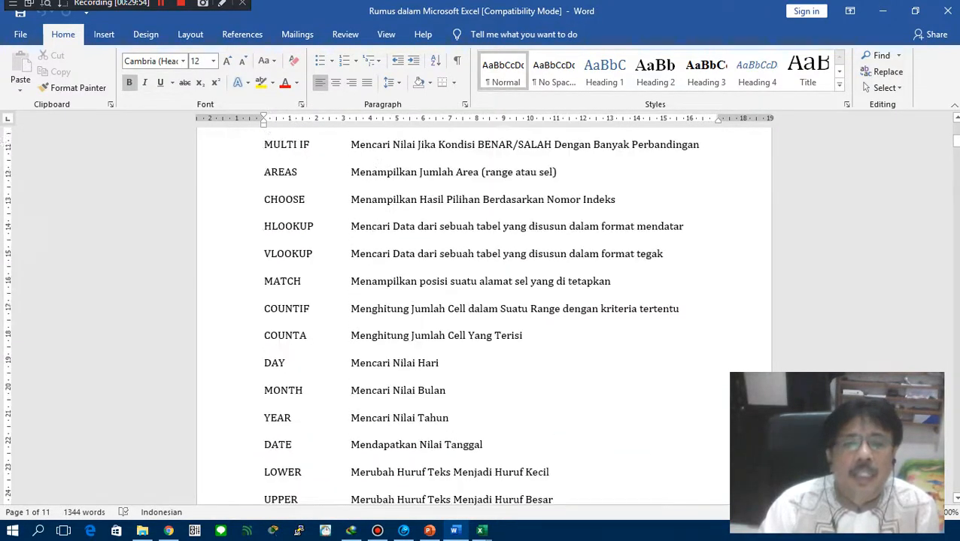
scroll(482, 316, down, 4)
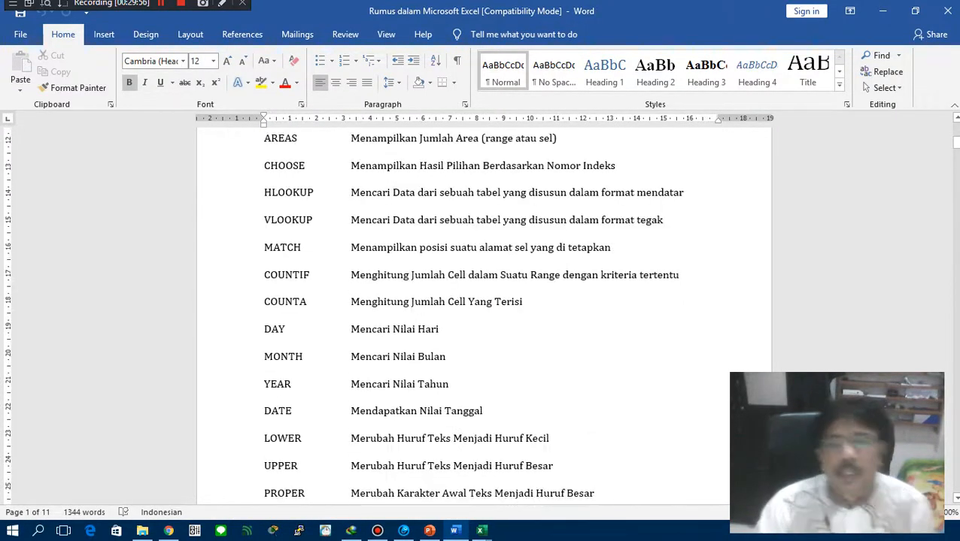